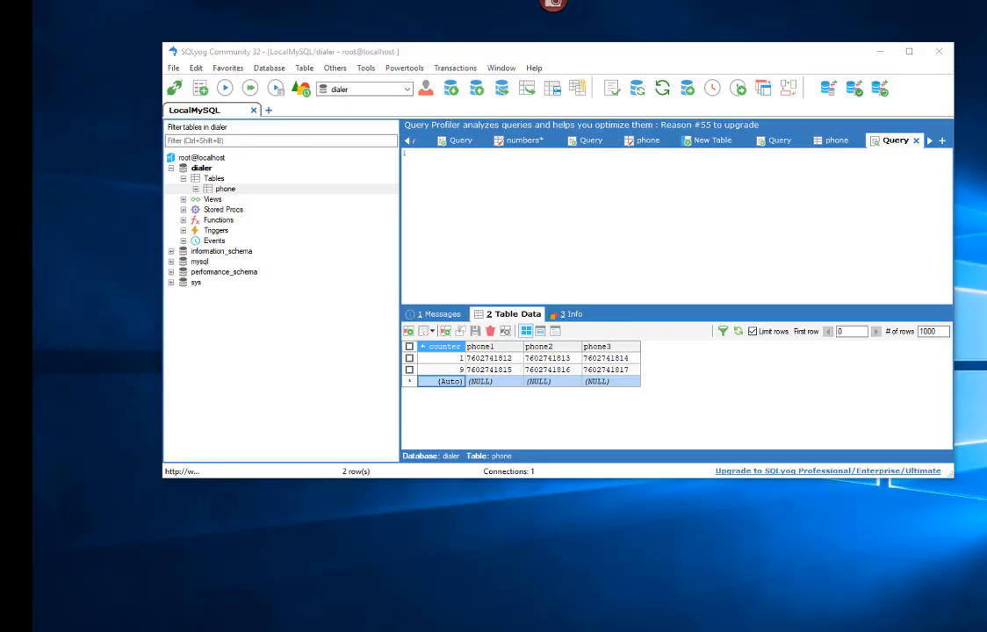
Step: Drag the remote ShoreTel Director window with dial list Kenz in from the left
drag(33, 353, 710, 5)
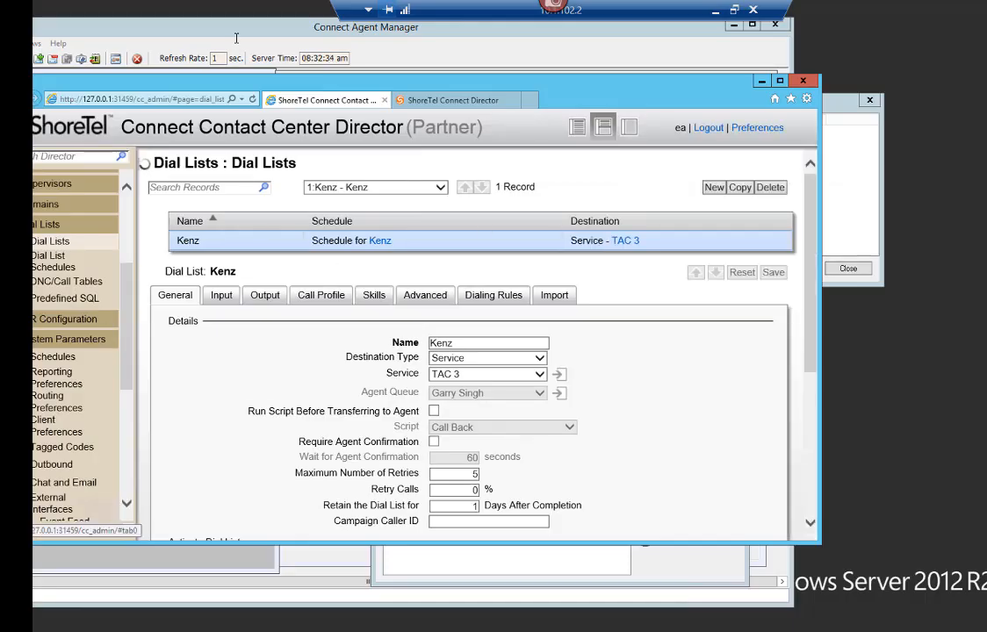
Step: Minimize Agent Manager, then move the Director browser window up and make it taller
click(734, 25)
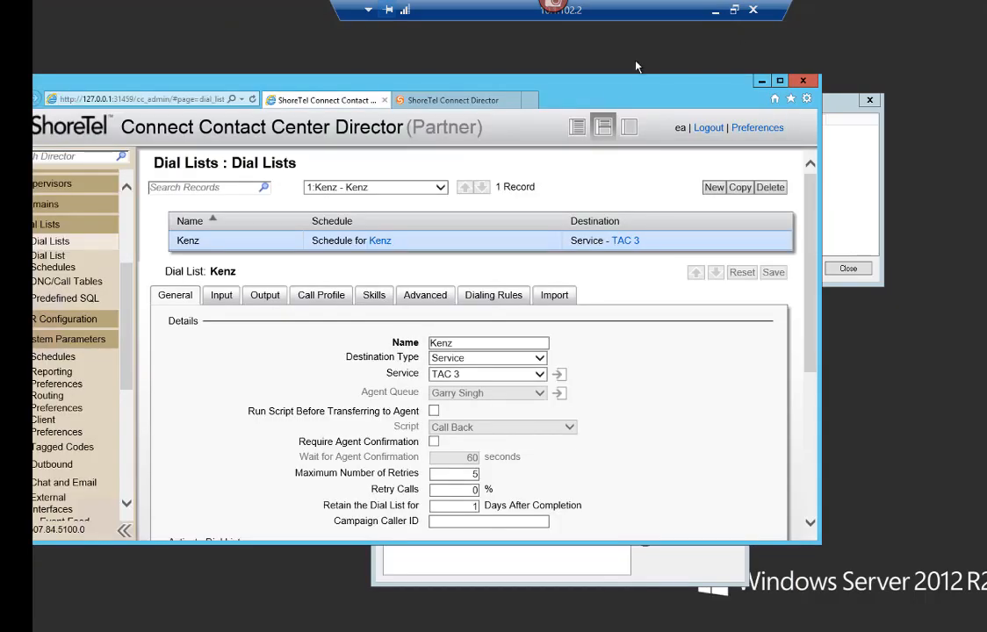
drag(620, 91, 671, 25)
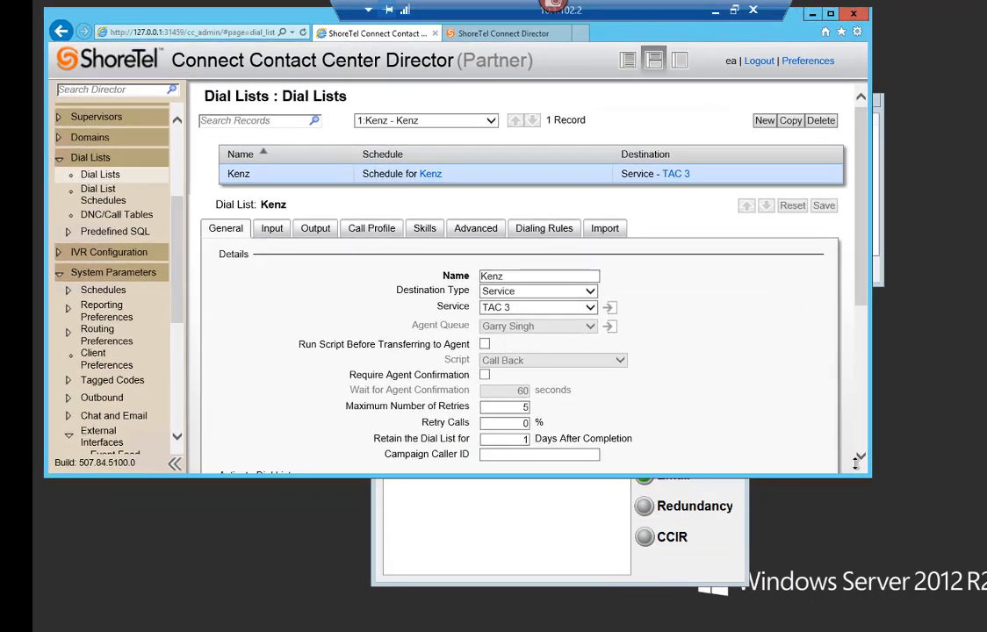
drag(869, 481, 870, 609)
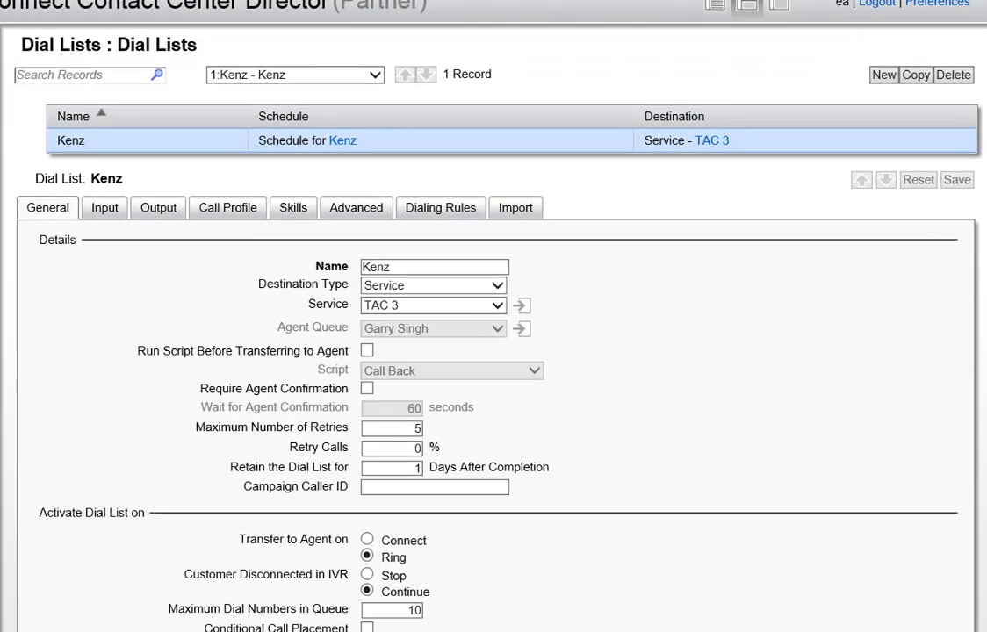
Step: Check that KenzConnection uses the MySQL dialer data source, then return to dial list Kenz
click(38, 535)
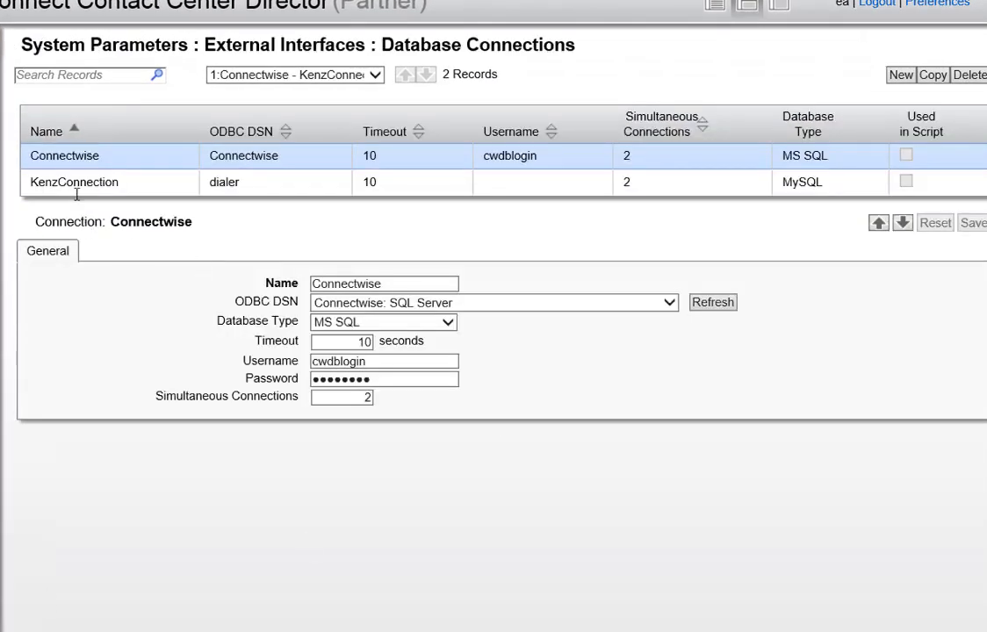
click(79, 187)
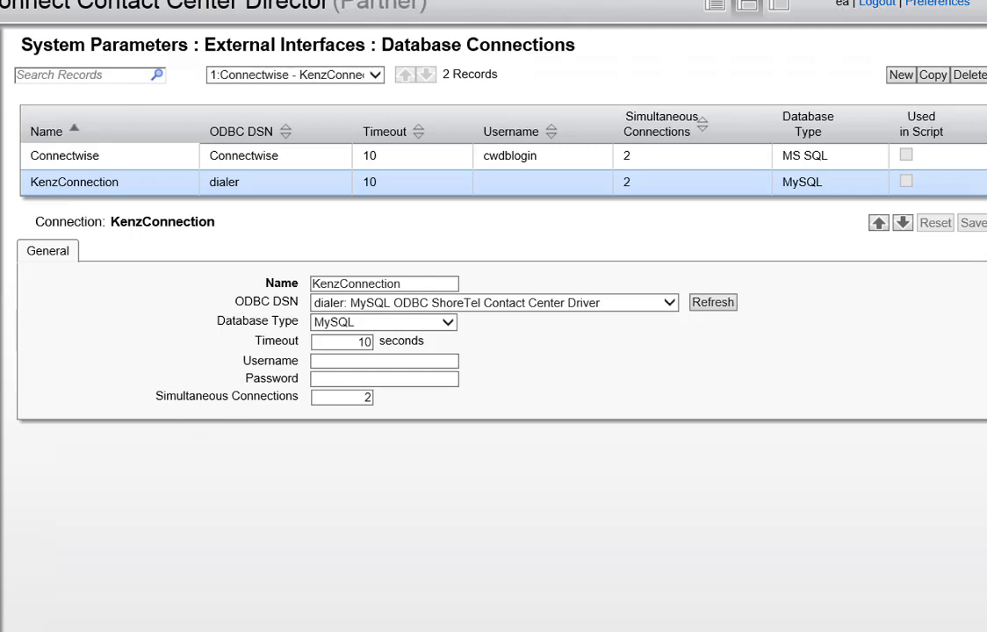
click(2, 267)
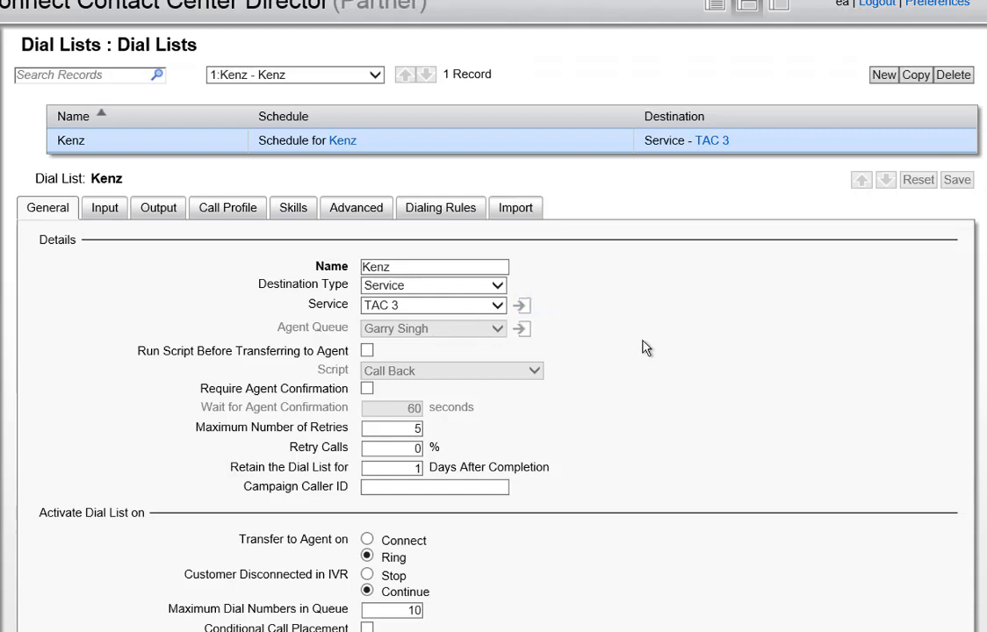
Step: Review the Status and Control sections on Kenz's General tab
scroll(971, 192, down, 2)
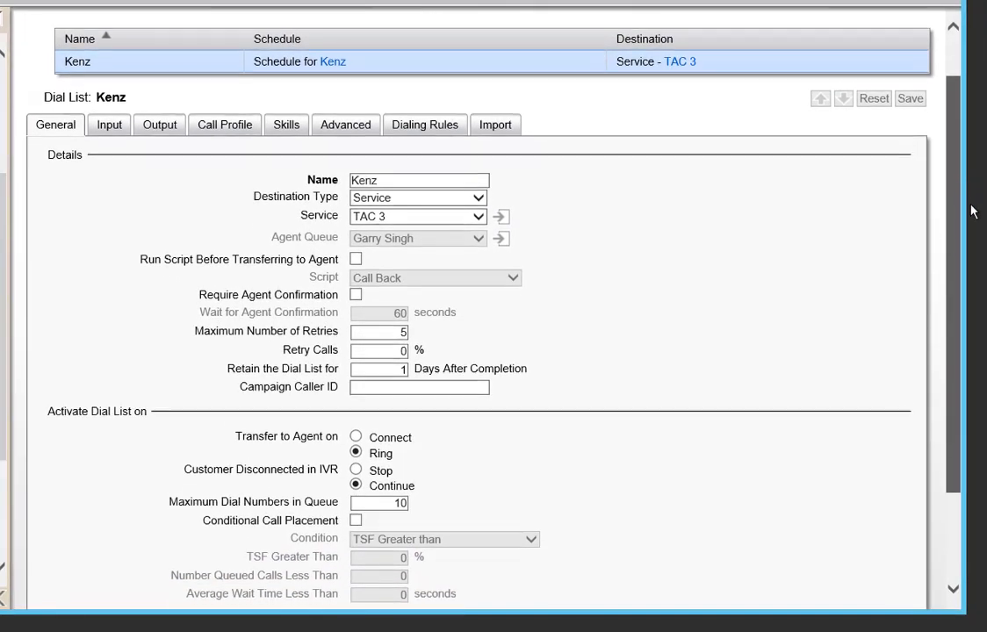
scroll(971, 211, down, 2)
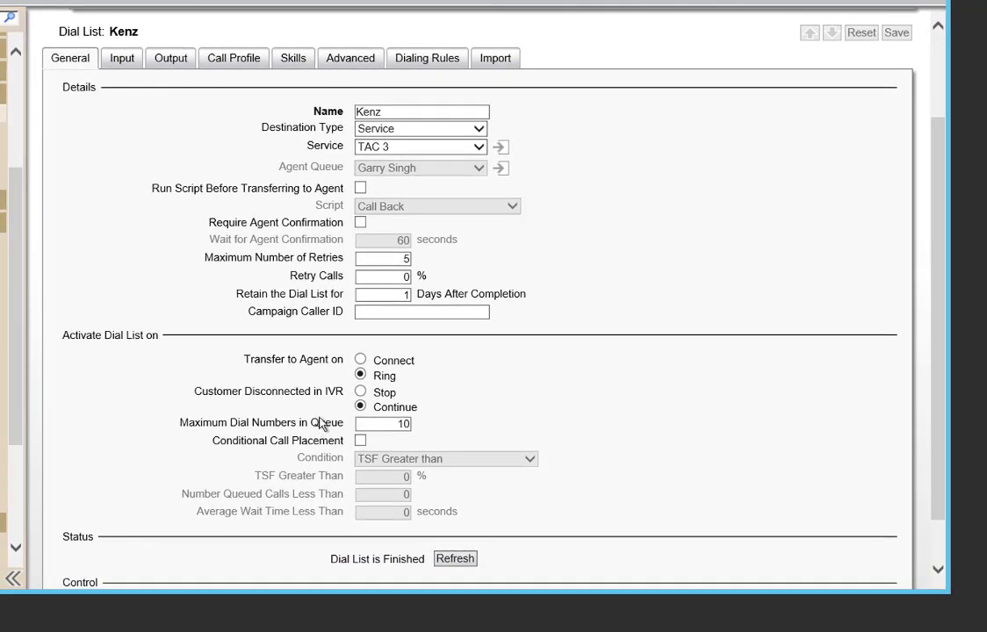
scroll(211, 400, down, 1)
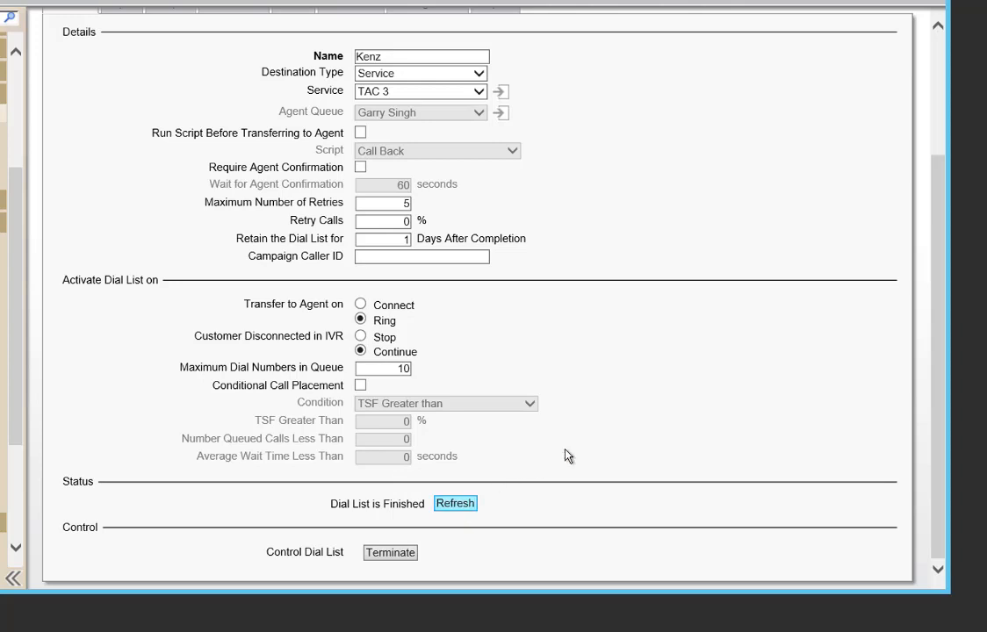
triple_click(326, 552)
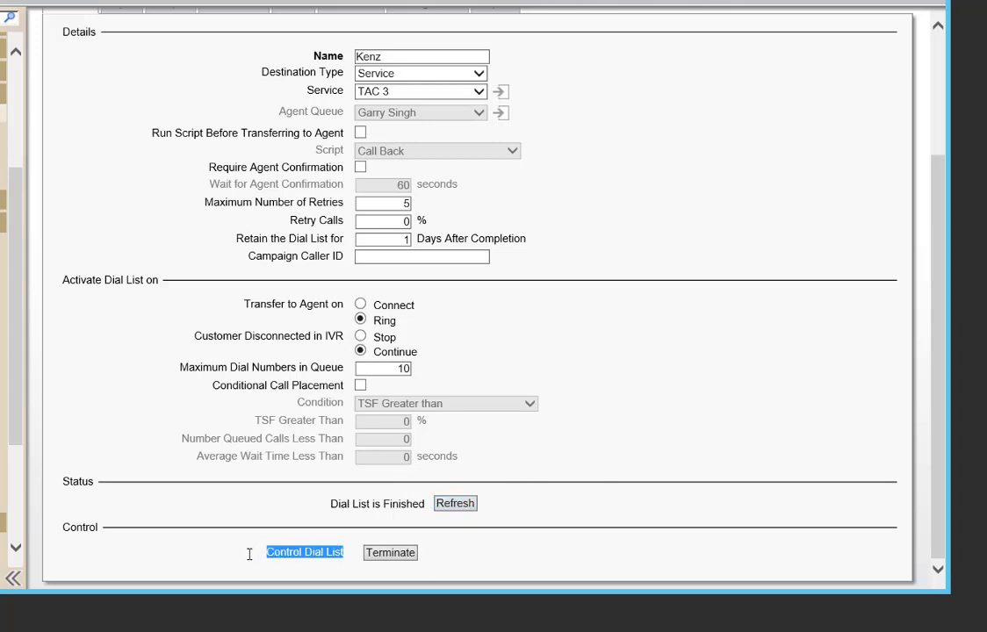
click(516, 546)
Step: Open Schedule for Kenz: 06/14/18 to 06/15/18, Monday–Friday, Dial List is Finished
scroll(606, 342, up, 3)
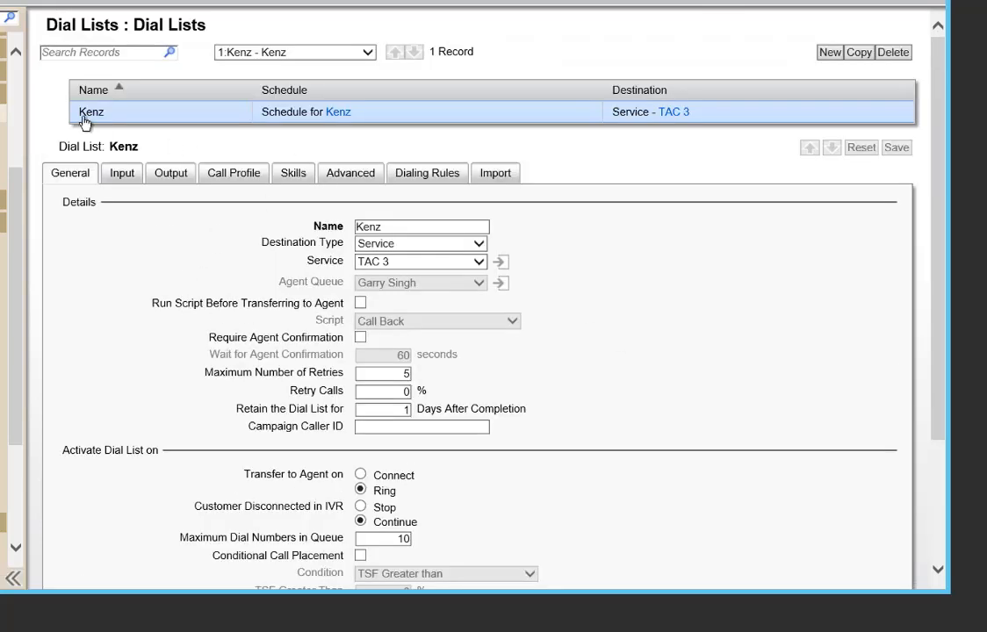
click(312, 121)
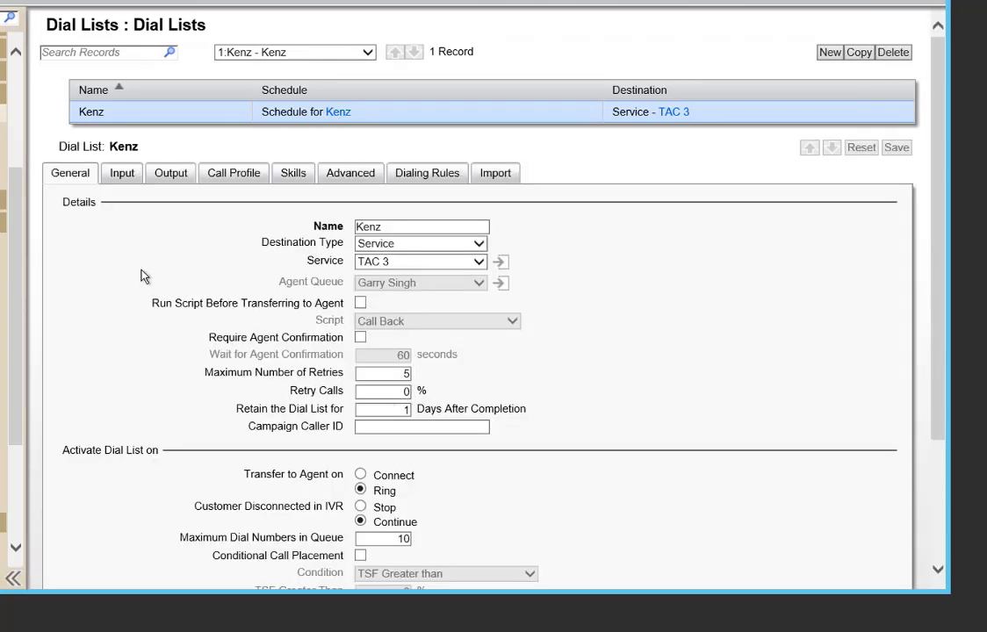
click(336, 112)
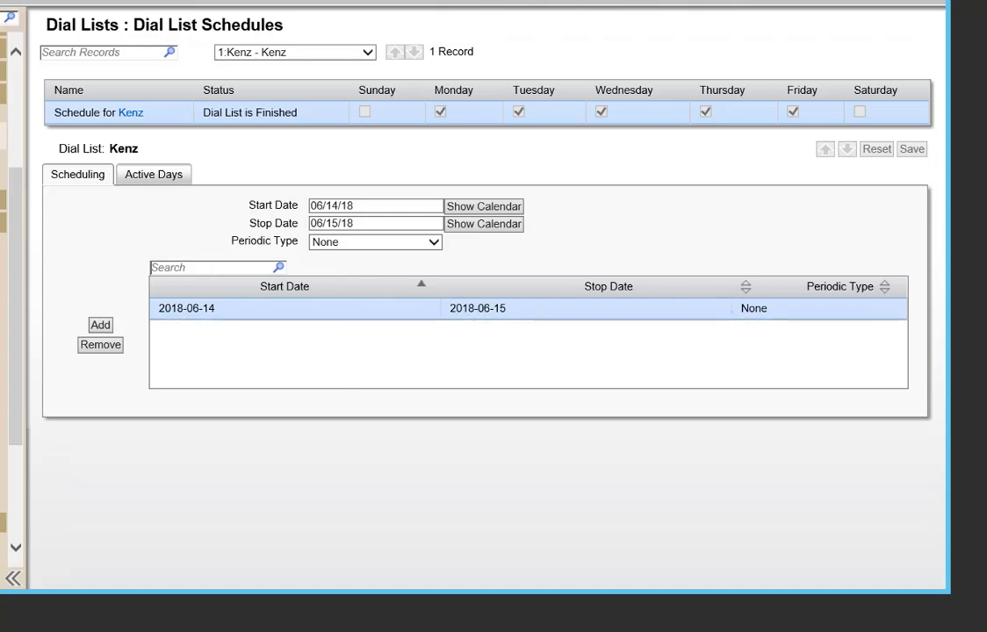
Step: Show Kenz's Input tab: KenzConnection, key column [counter], [phone1]–[phone3] from dialer.phone
click(2, 116)
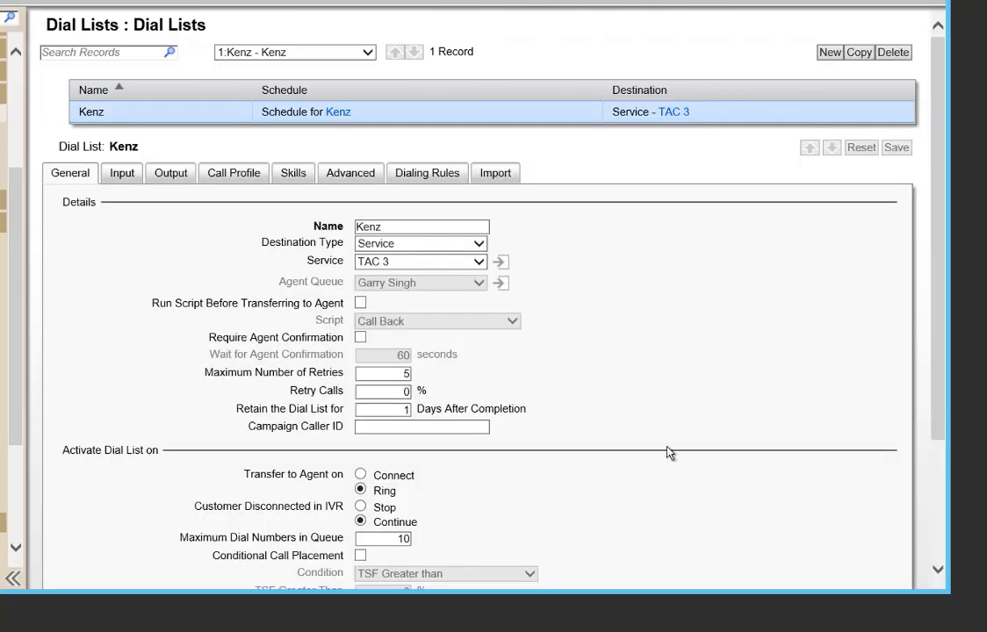
drag(690, 593, 698, 631)
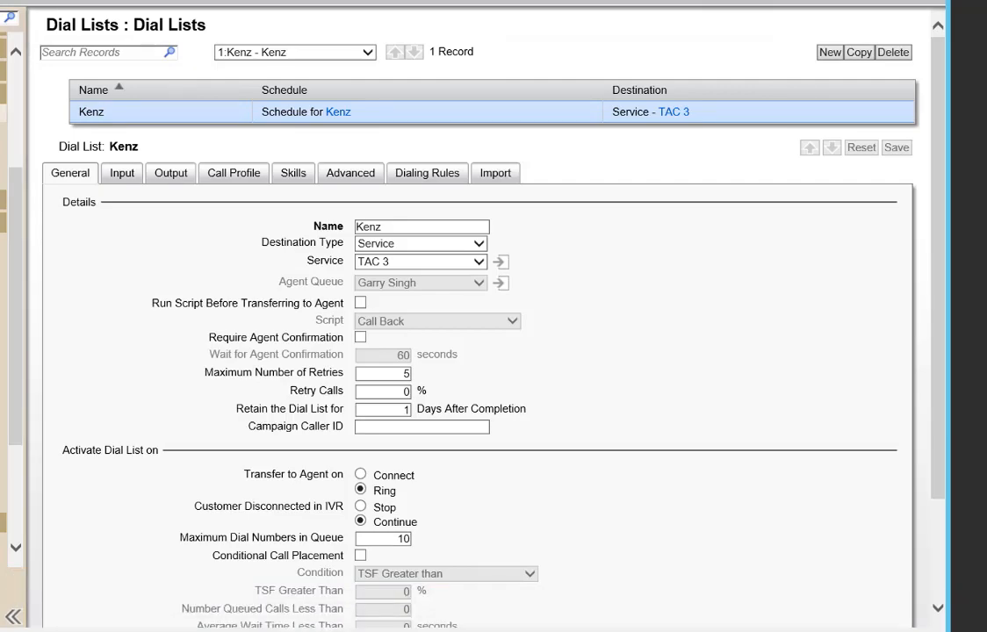
click(123, 177)
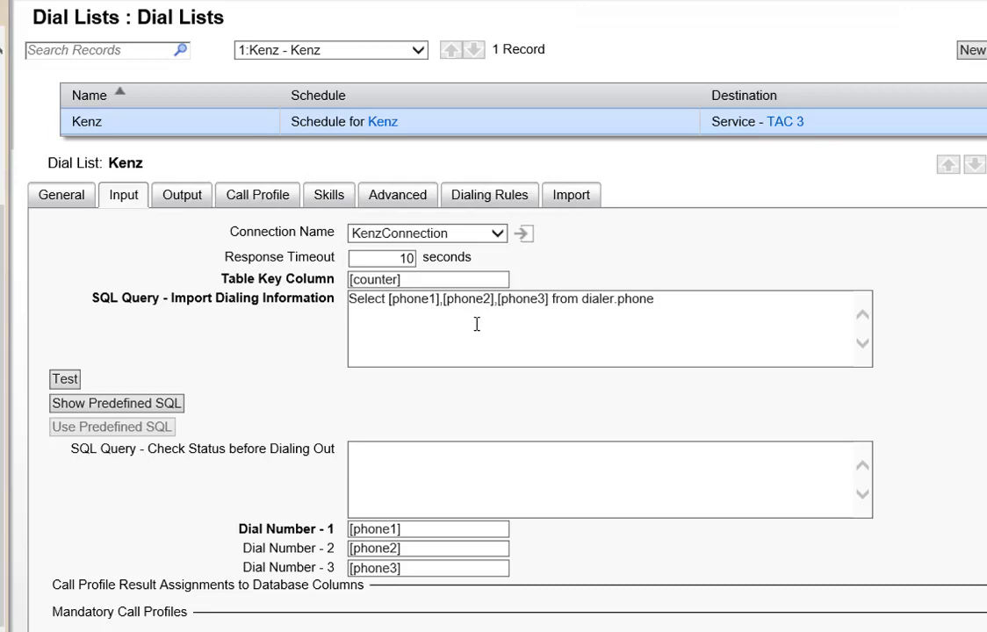
Step: Test the Kenz import query, which receives 2 records from dialer.phone
scroll(496, 325, down, 3)
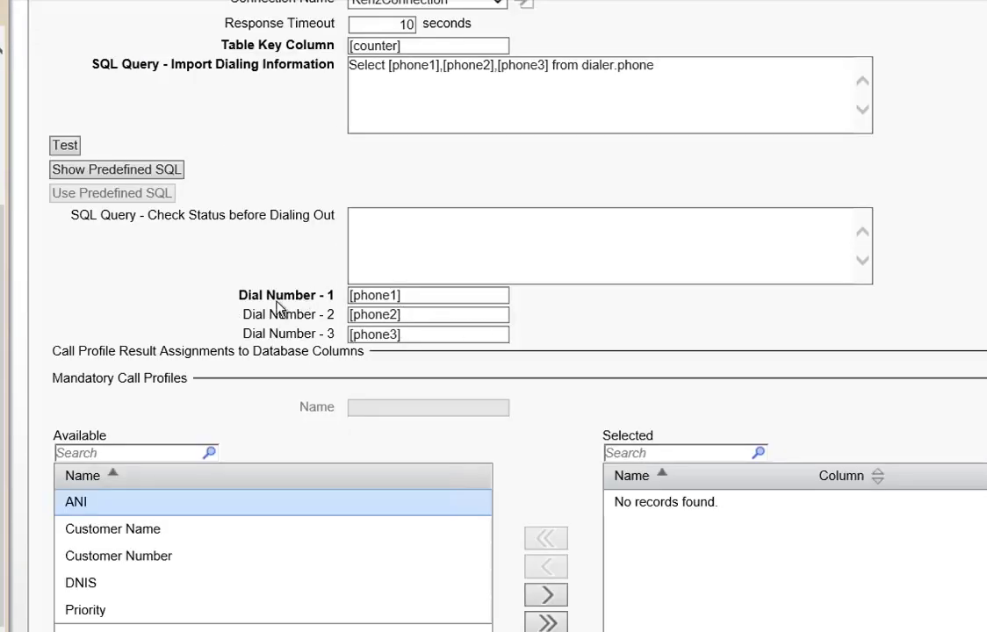
scroll(458, 377, up, 3)
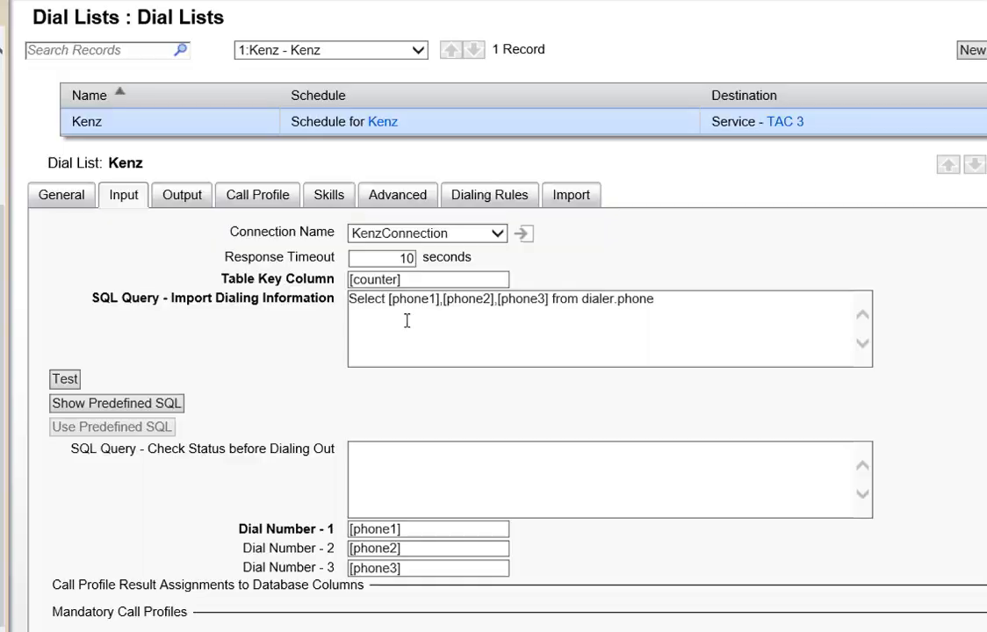
click(67, 379)
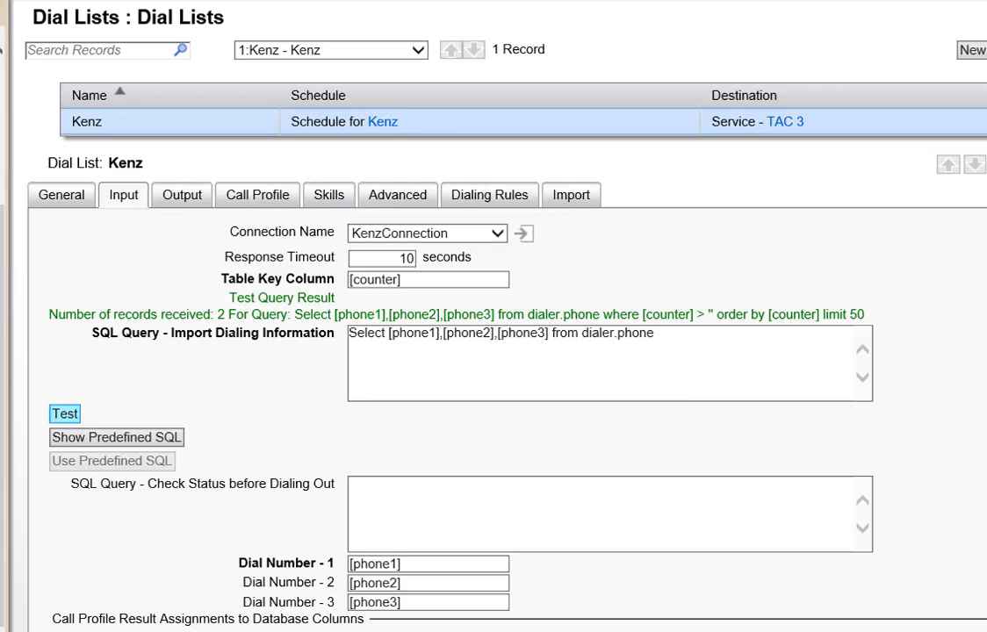
Step: Snap the browser window left, widen it across the screen, and switch to SQLyog
drag(790, 2, 1, 166)
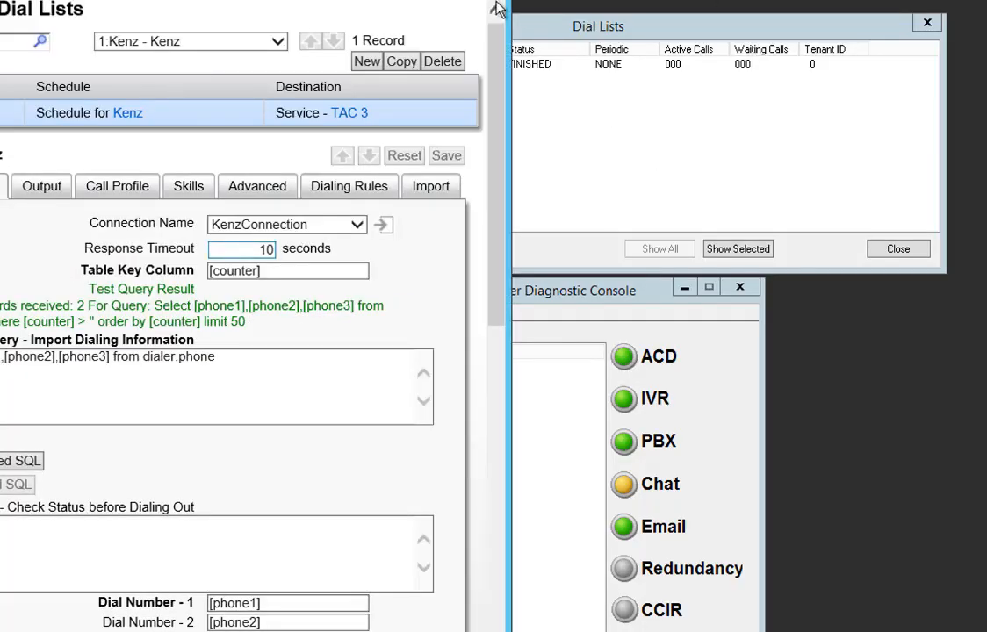
drag(510, 18, 985, 10)
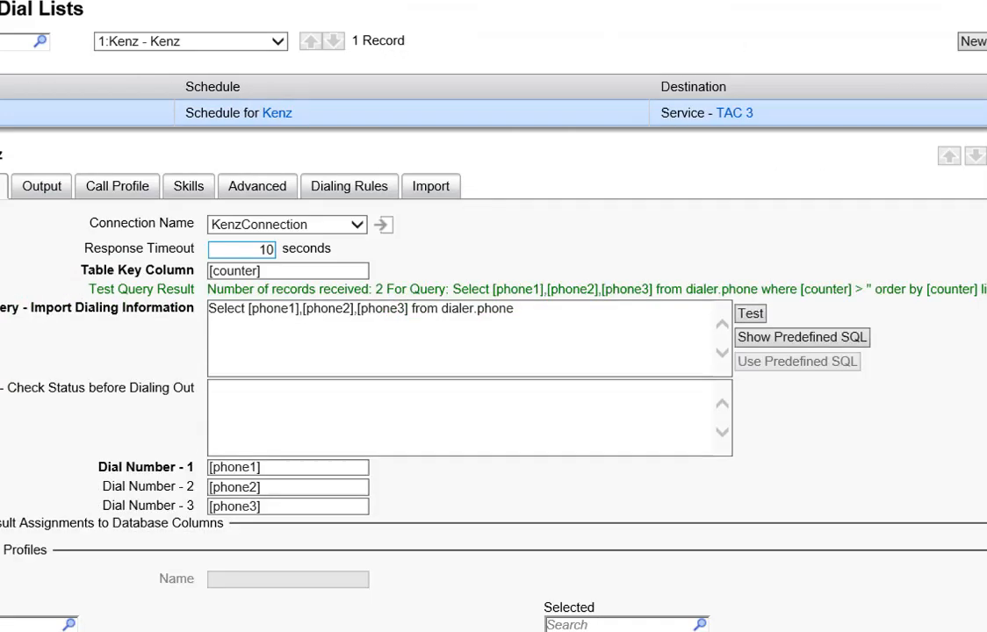
key(alt+Tab)
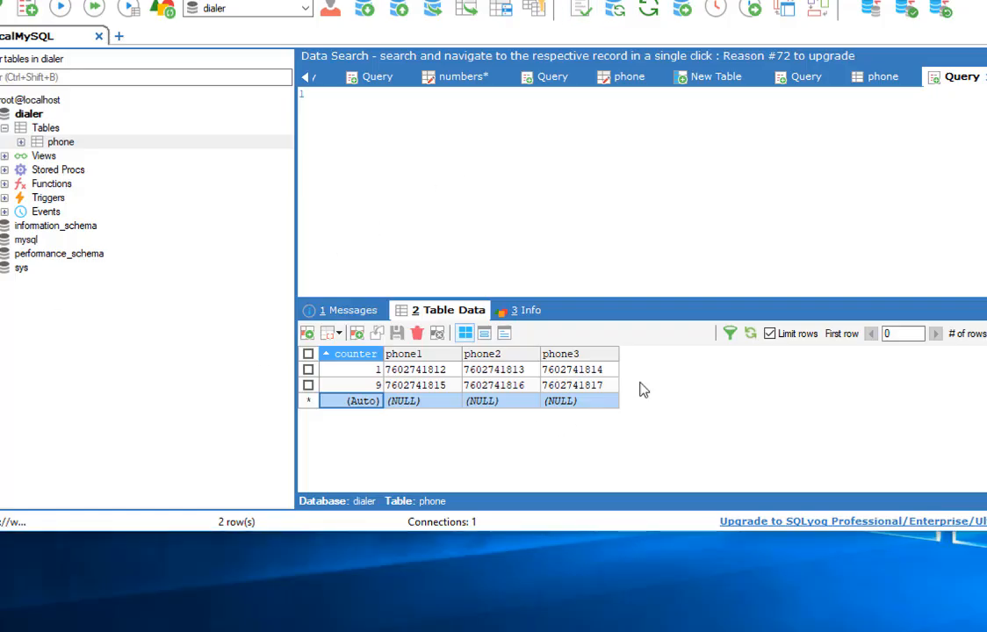
Step: Compare SQLyog's dialer.phone rows 1 and 9, then return to Kenz's remote Input settings
key(alt+Tab)
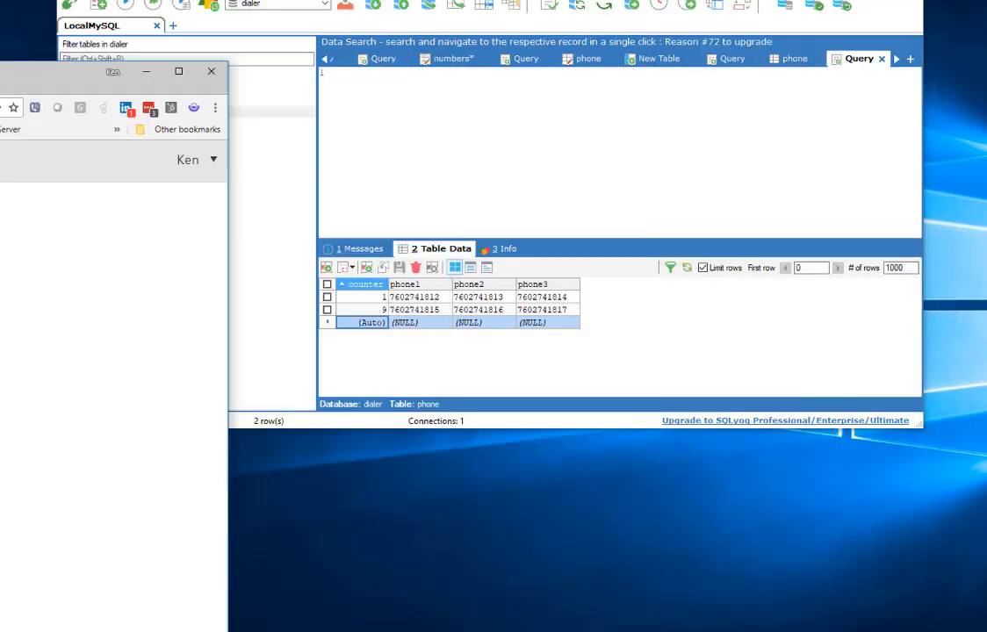
key(alt+Tab)
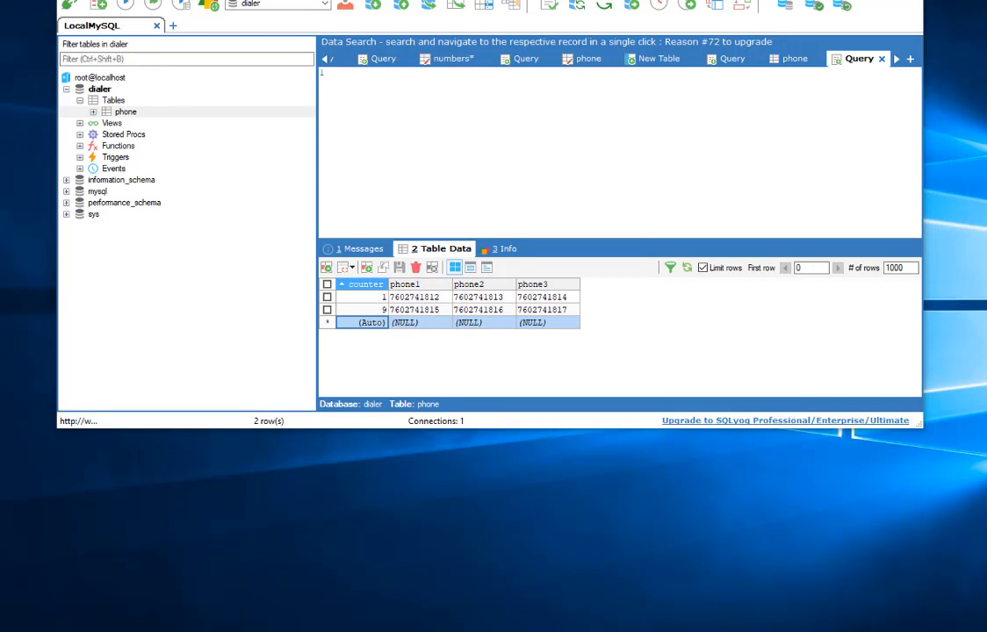
click(772, 615)
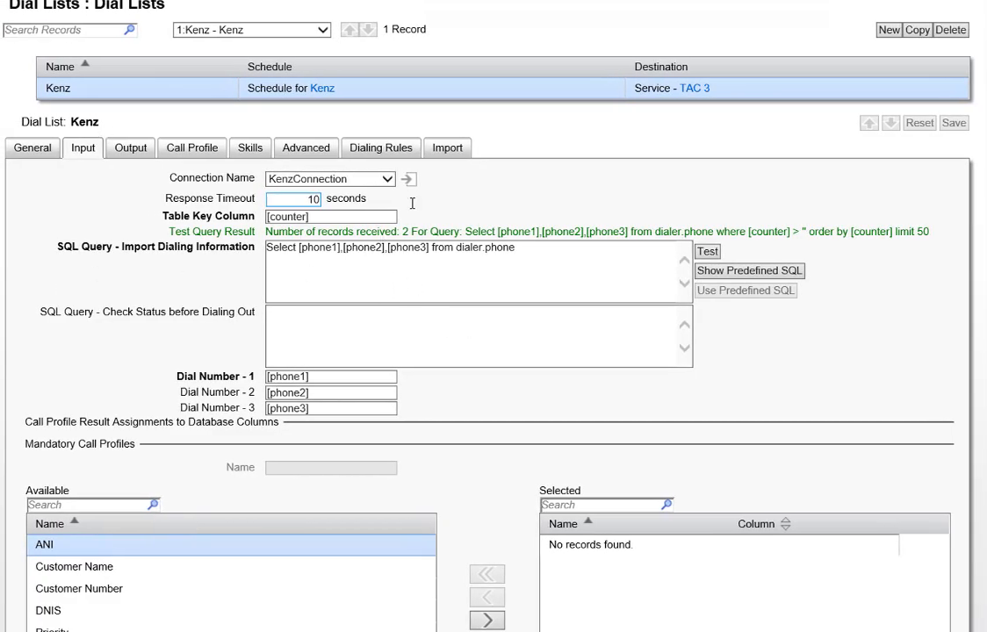
Step: Show Kenz's Import tab: automatic import on, Interval mode, every 00:01 hh:mm
click(452, 147)
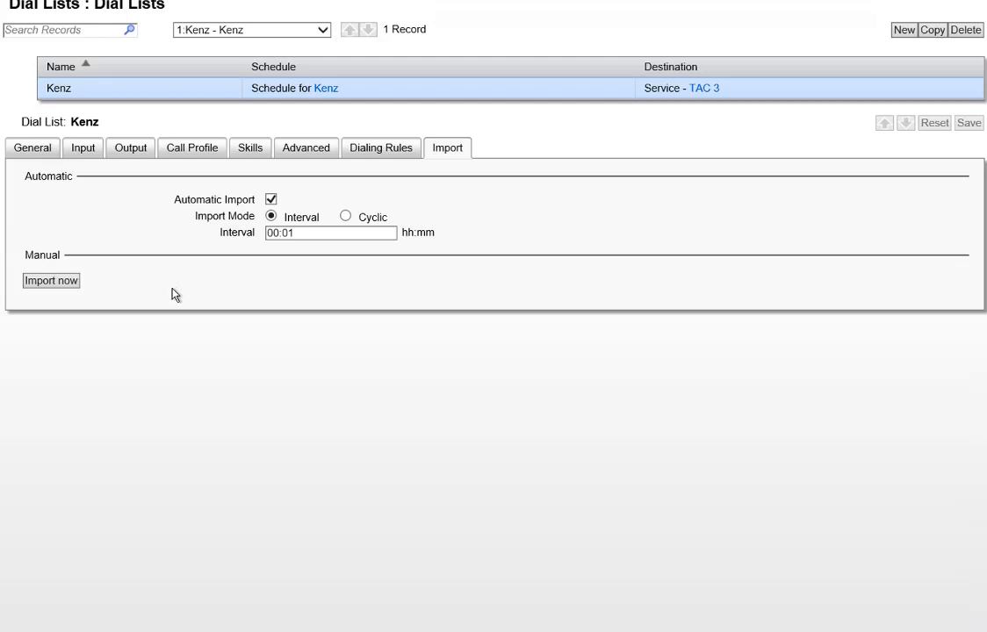
Step: Run Import now on Kenz, confirm, then refresh its General-tab status to Paused
click(50, 282)
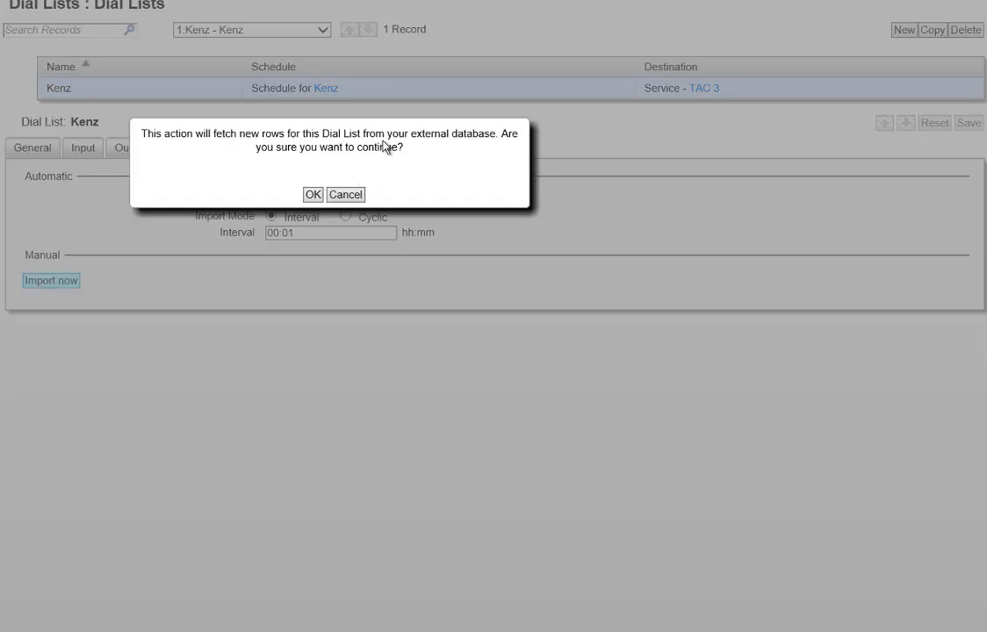
click(314, 196)
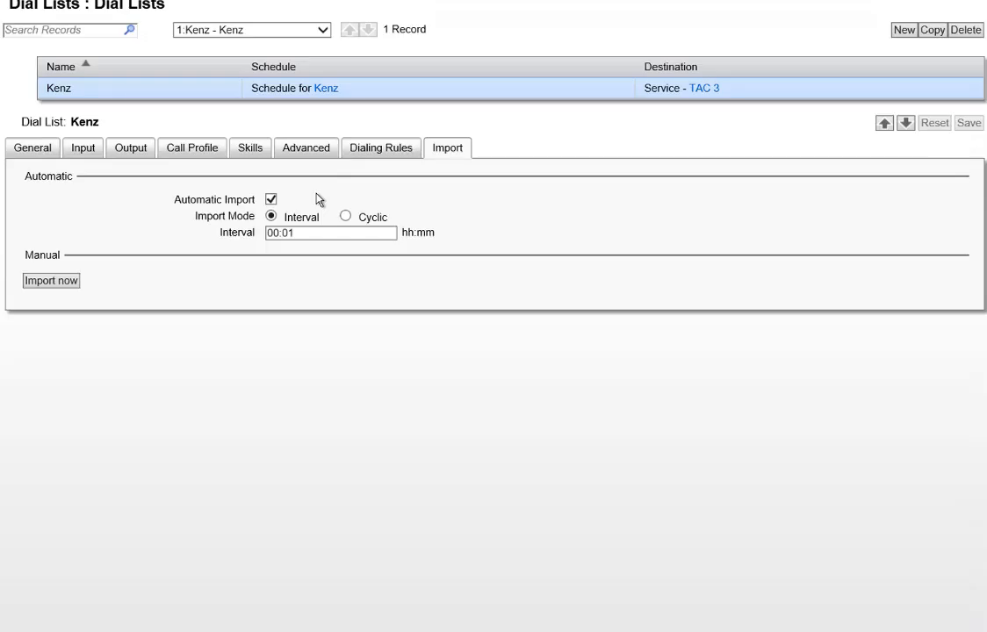
click(42, 149)
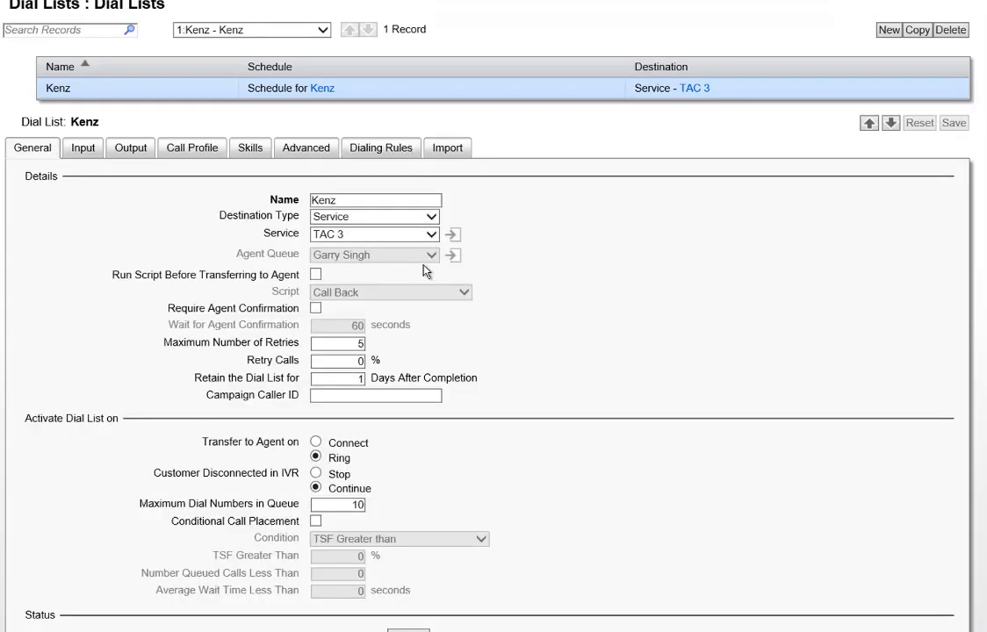
scroll(458, 281, down, 2)
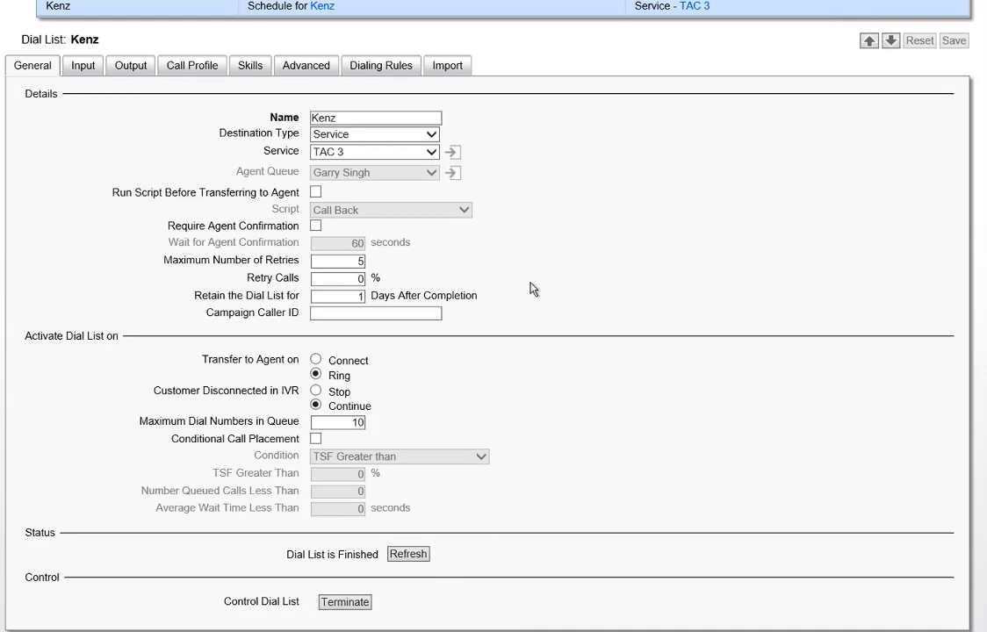
click(408, 555)
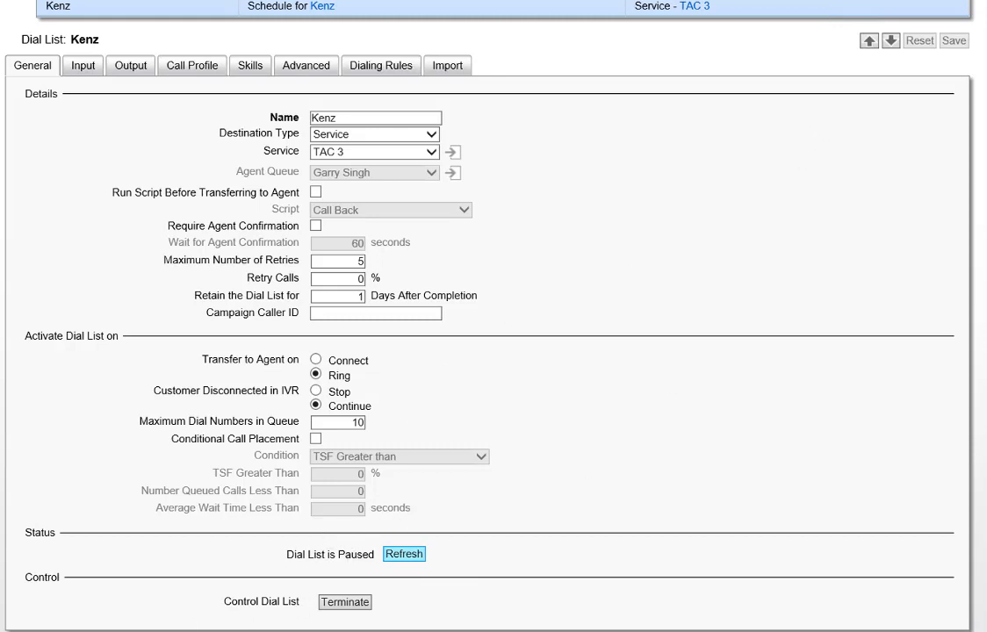
Step: Open the Diagnostic Console's Dial Lists, select Kenz (ACTIVE_PAUSE), and place the agent client alongside
mouse_move(49, 628)
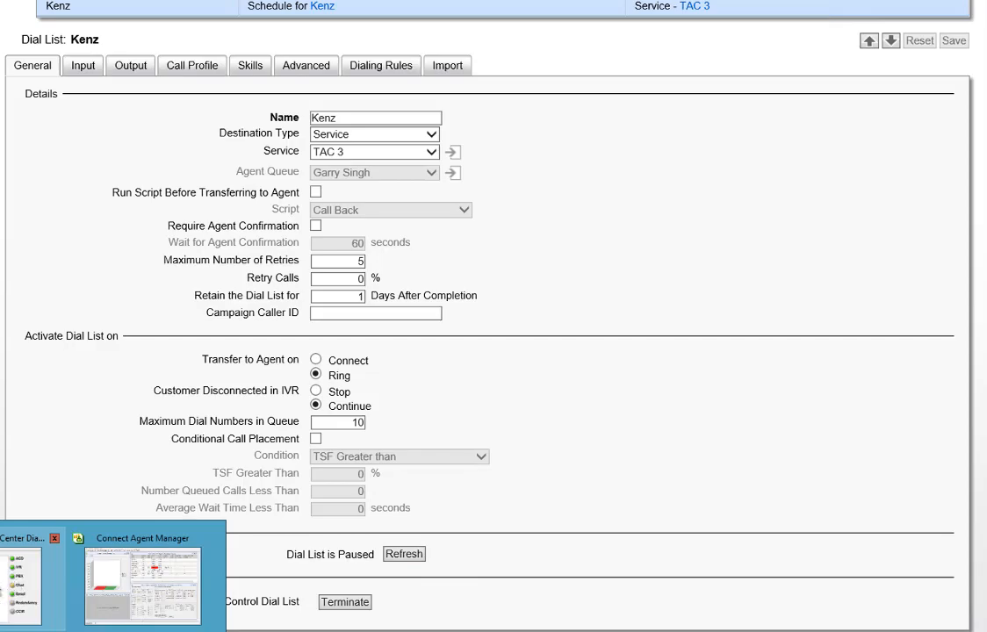
click(9, 544)
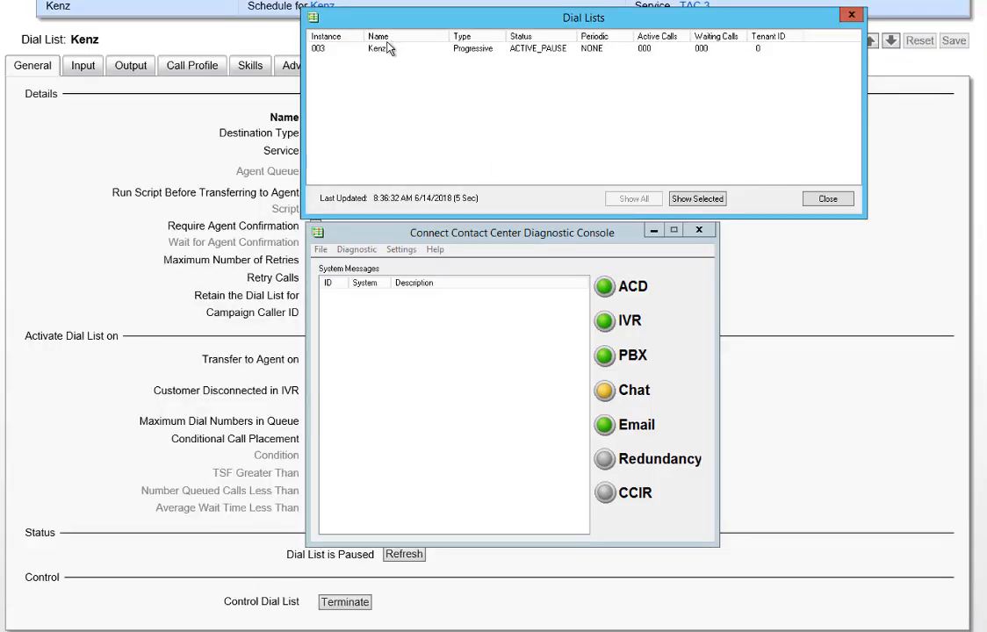
click(754, 6)
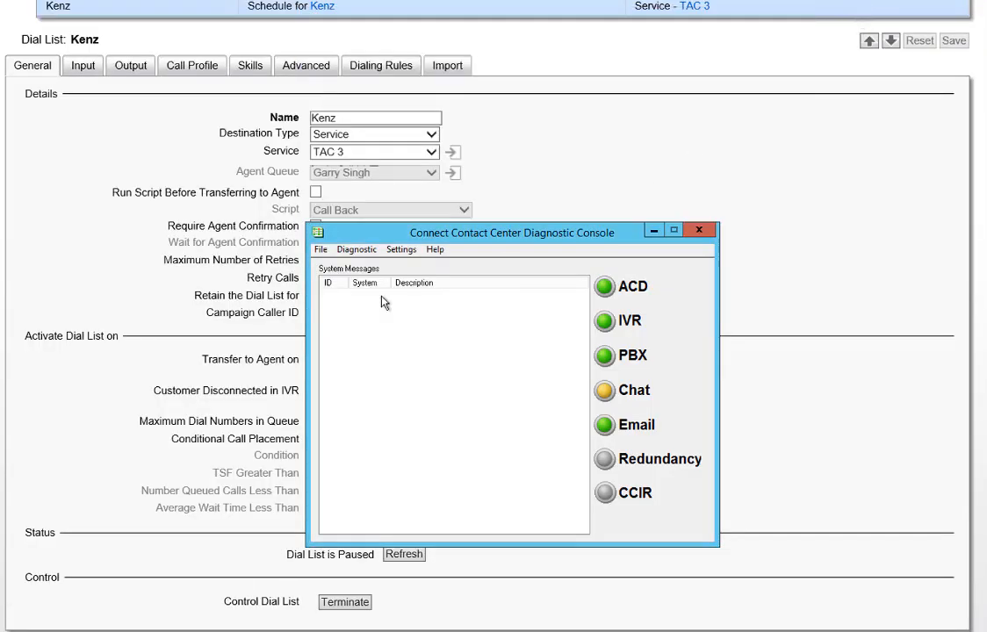
click(355, 250)
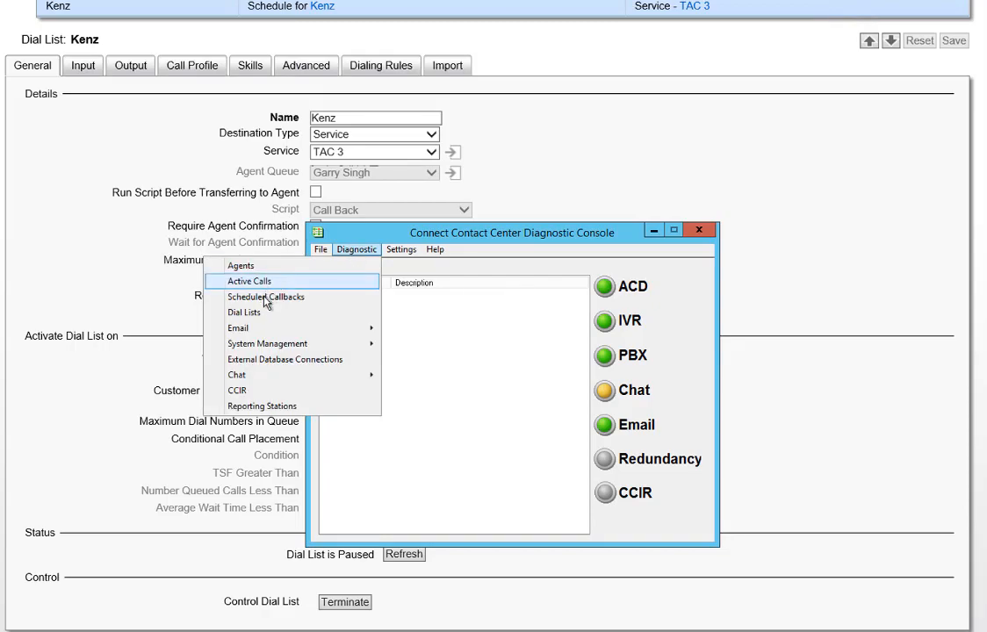
click(258, 313)
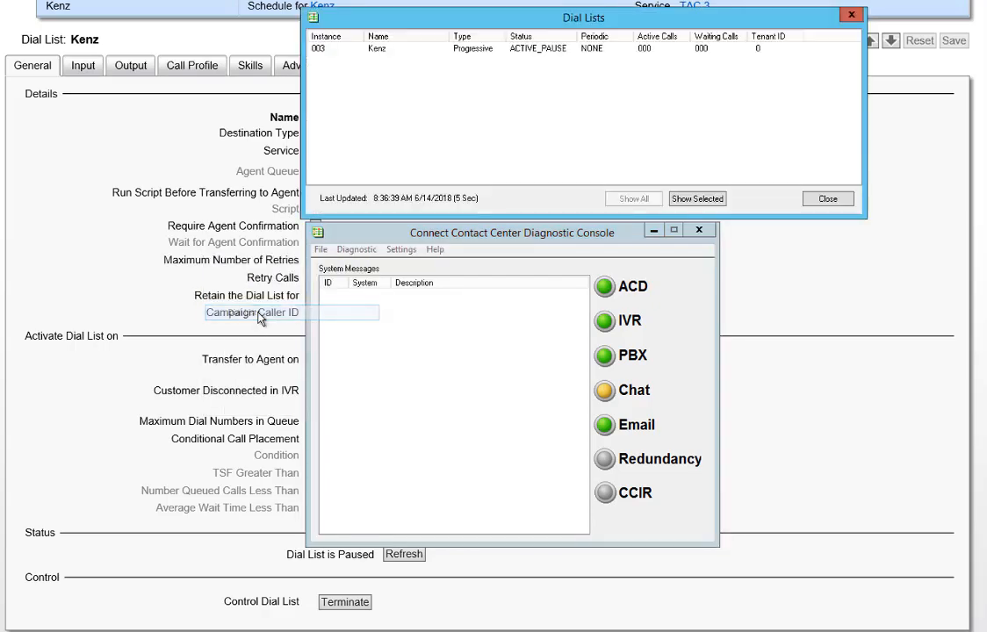
click(324, 50)
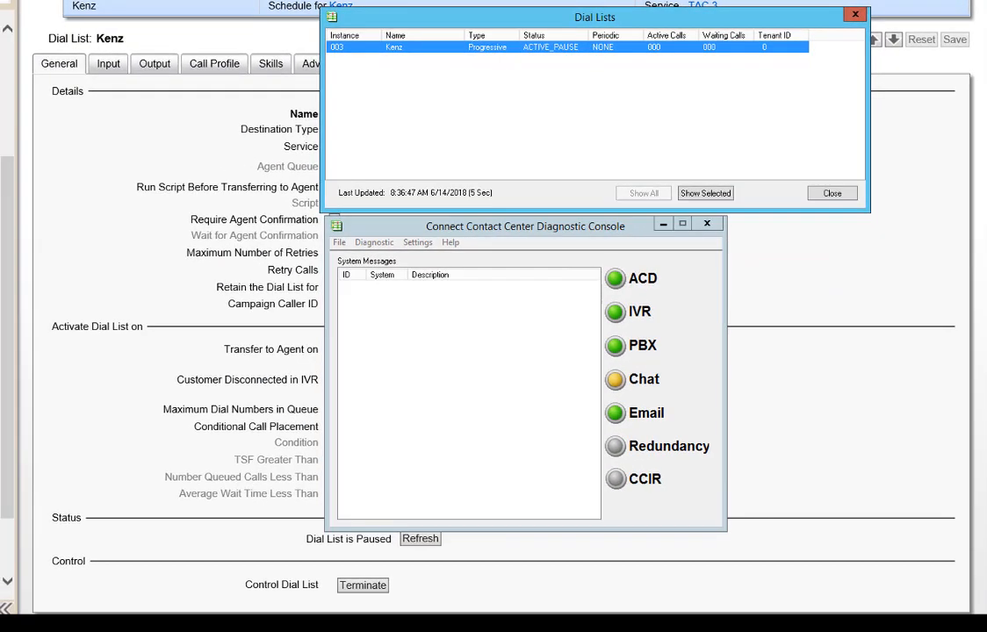
drag(0, 167, 694, 116)
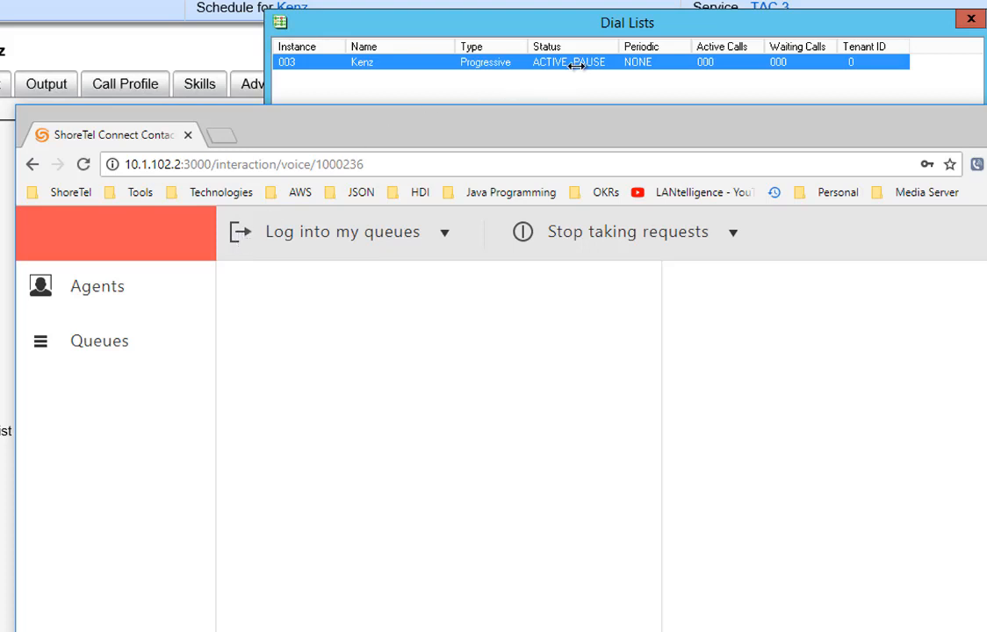
Step: Log the agent into its queues, refresh Kenz's status, and reposition the agent window
click(237, 238)
drag(372, 111, 282, 328)
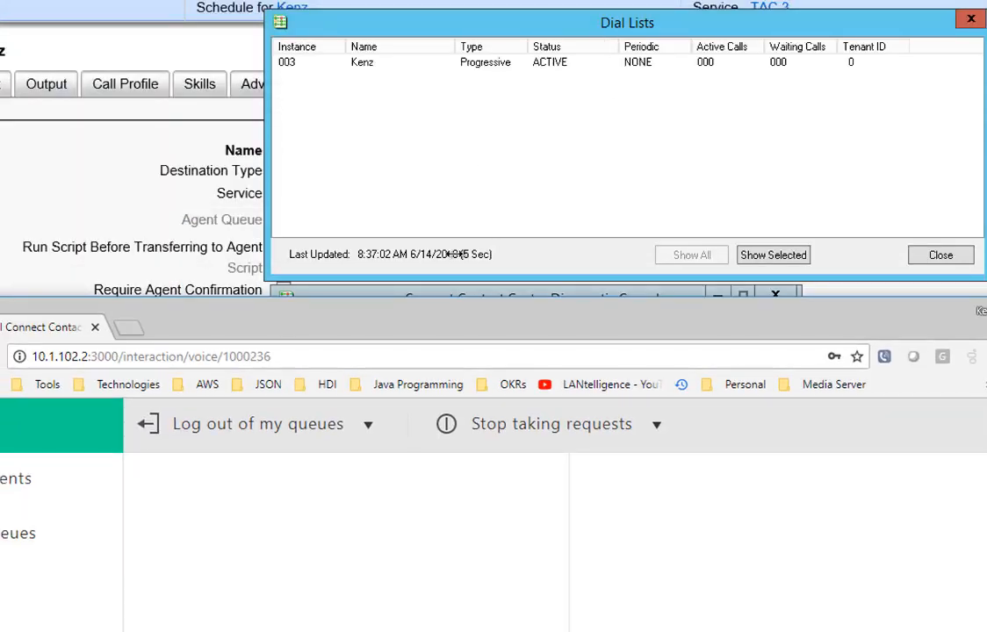
drag(445, 325, 986, 327)
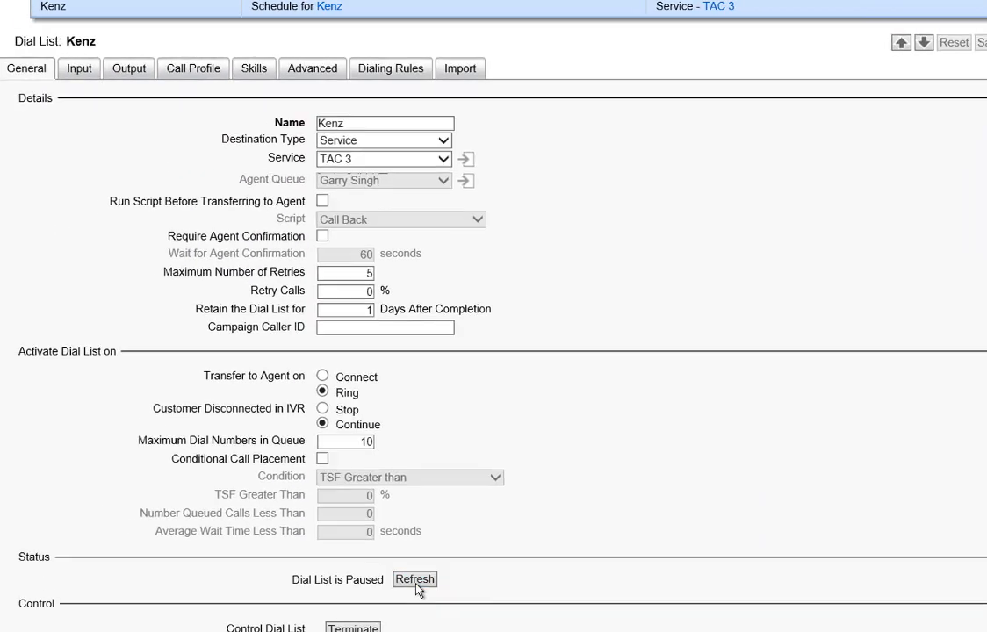
click(414, 545)
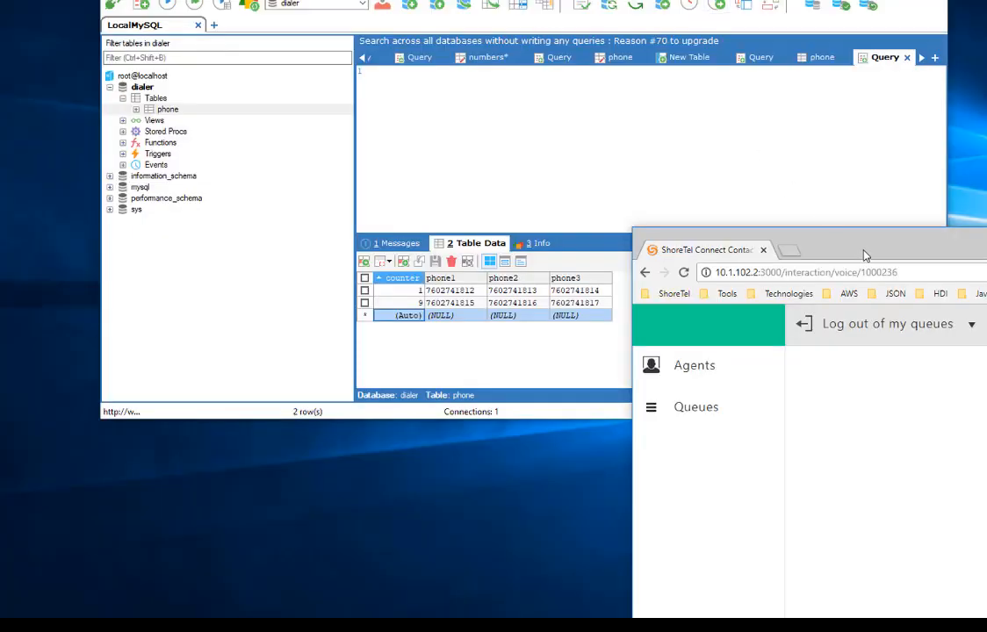
drag(864, 251, 298, 0)
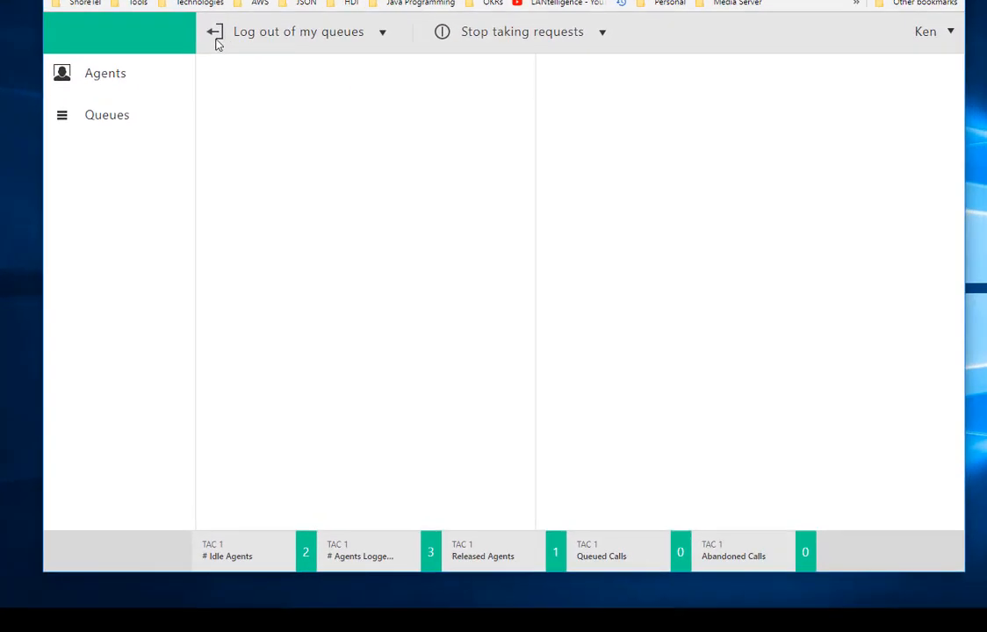
click(379, 41)
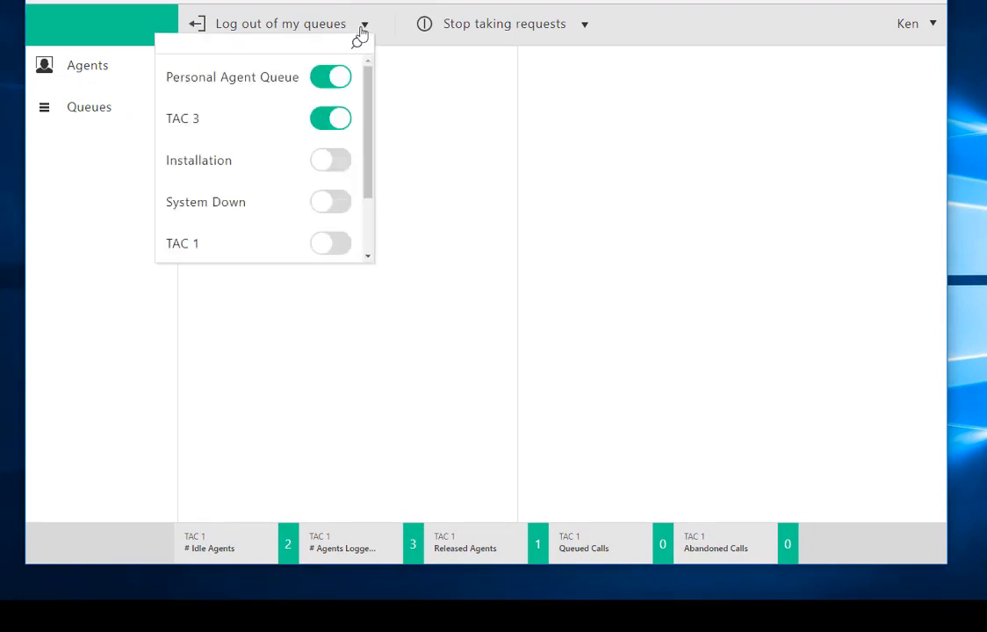
click(431, 63)
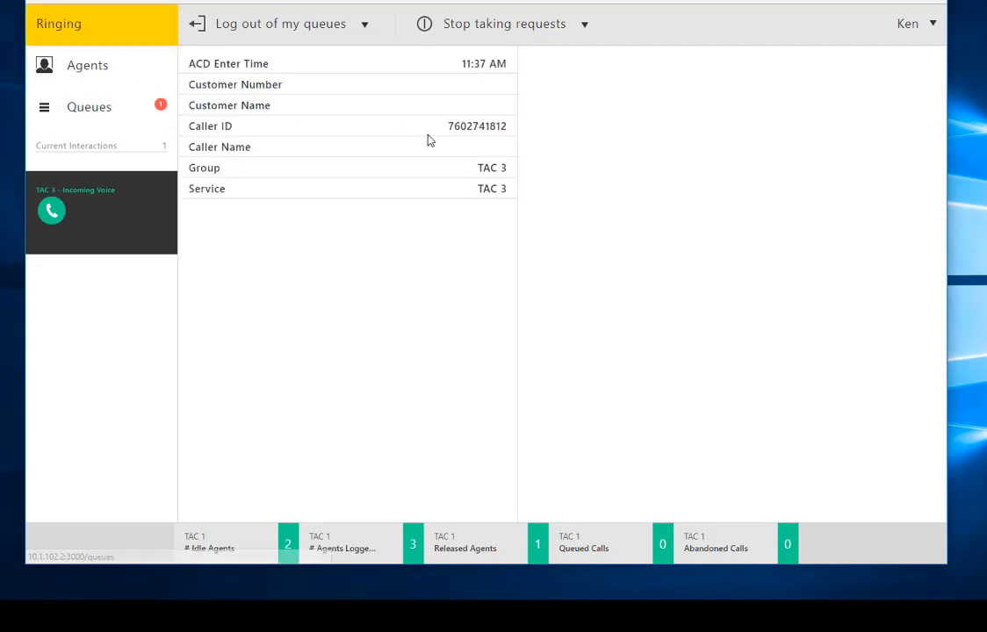
click(54, 213)
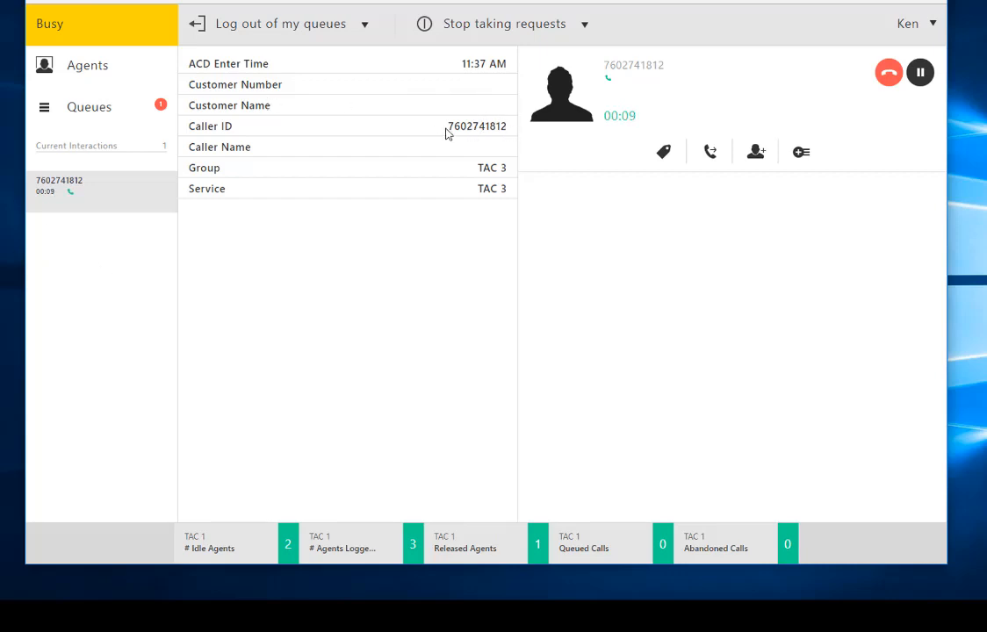
drag(447, 127, 510, 127)
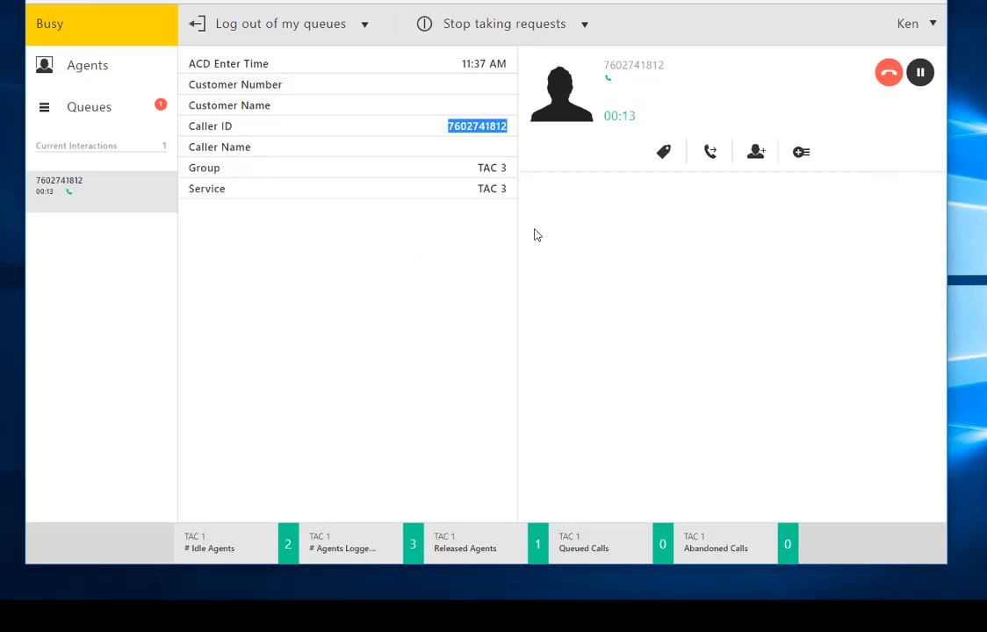
click(893, 79)
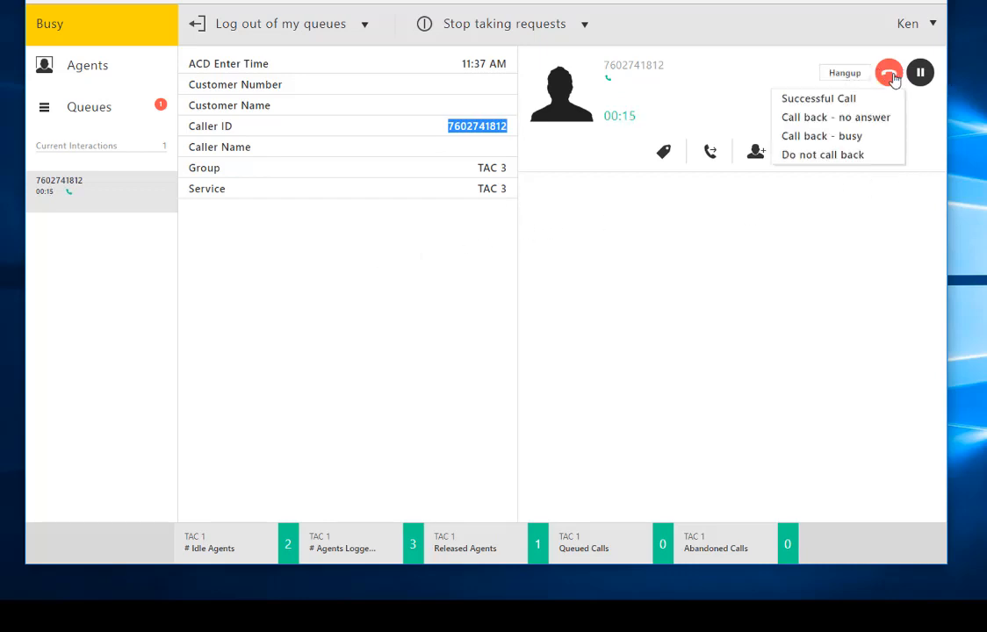
click(832, 119)
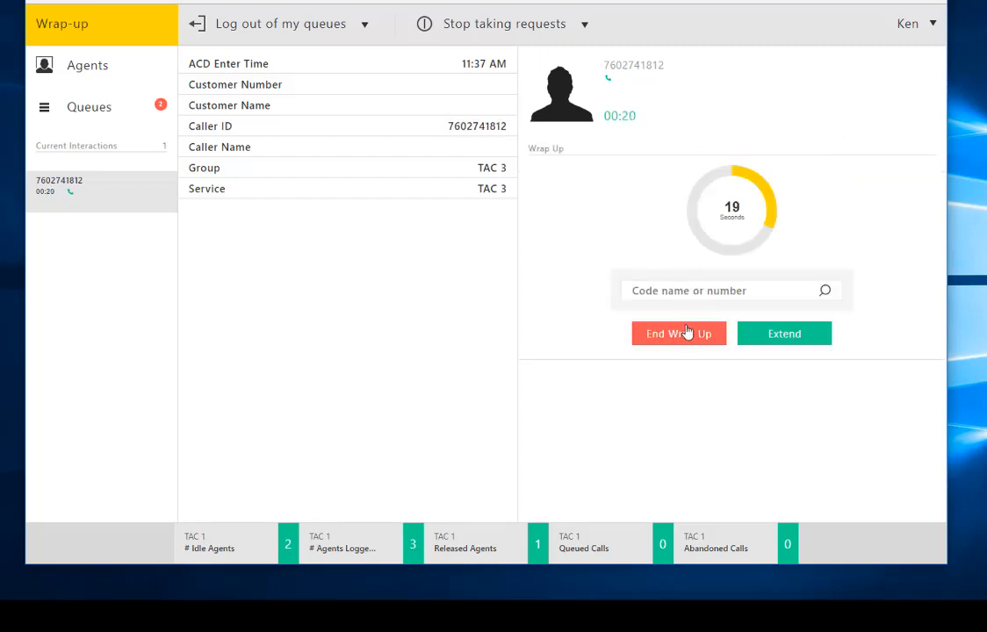
click(688, 332)
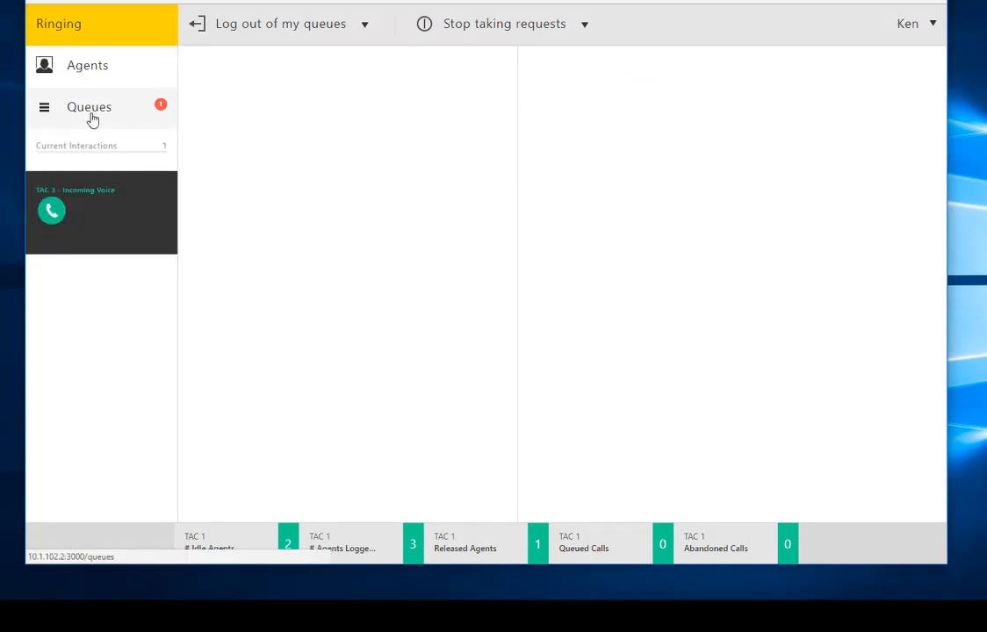
Step: Answer the incoming TAC 3 call after checking its caller ID against the SQLyog phone table
click(52, 194)
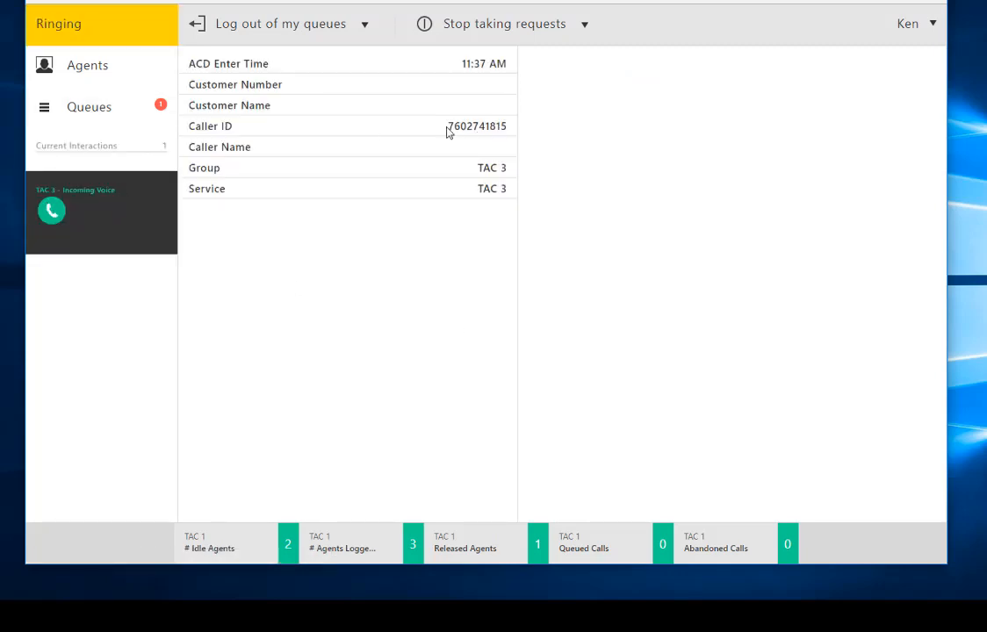
drag(448, 130, 523, 130)
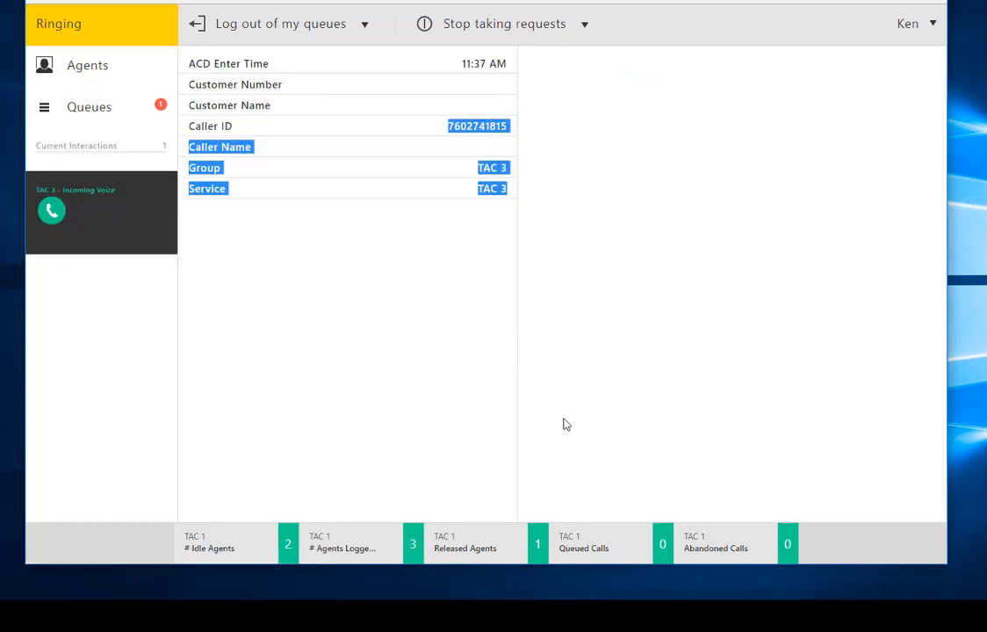
click(52, 213)
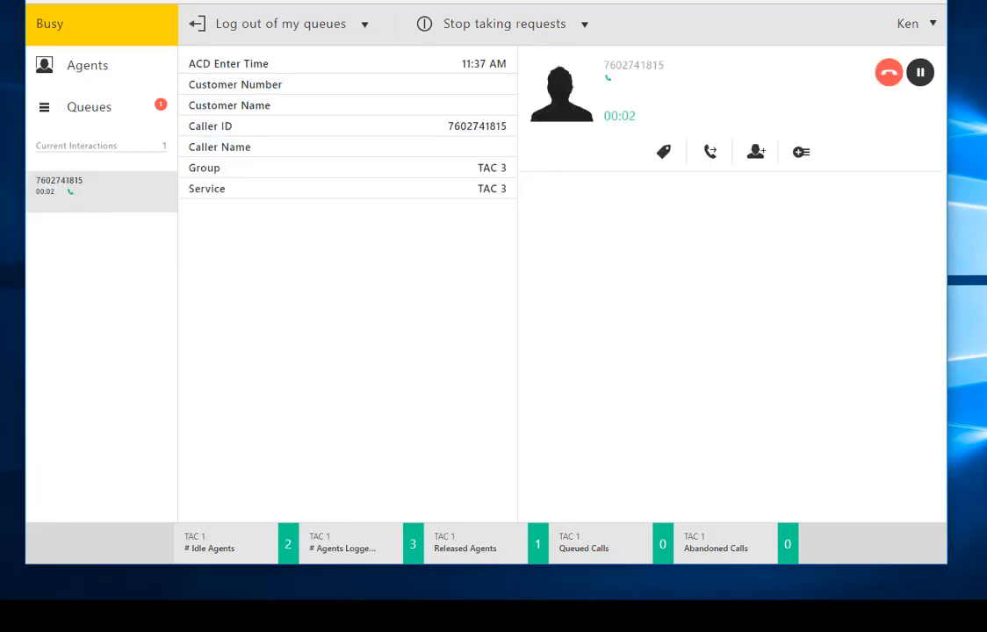
click(589, 615)
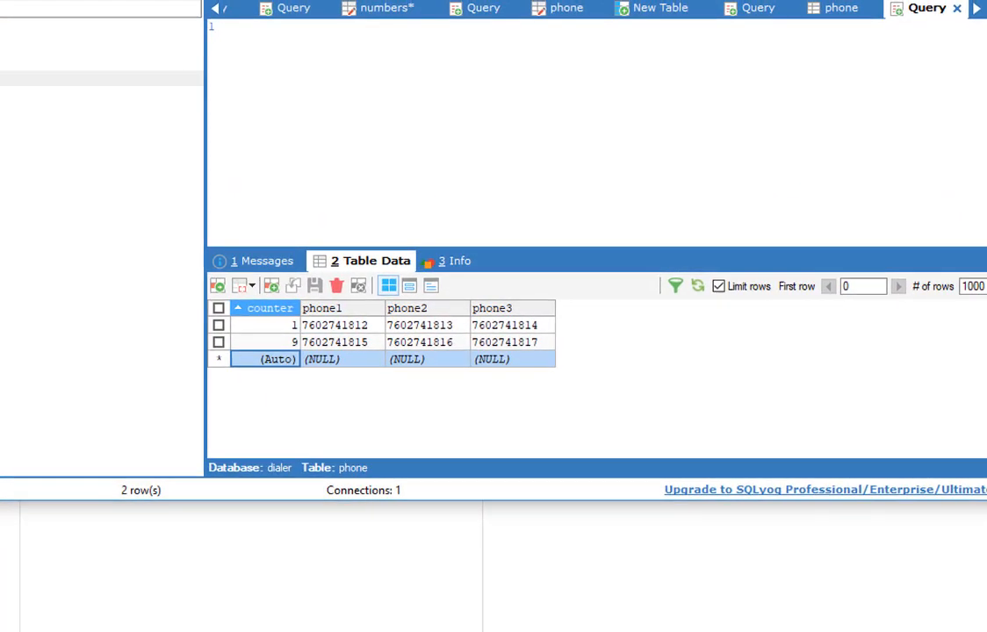
click(825, 1)
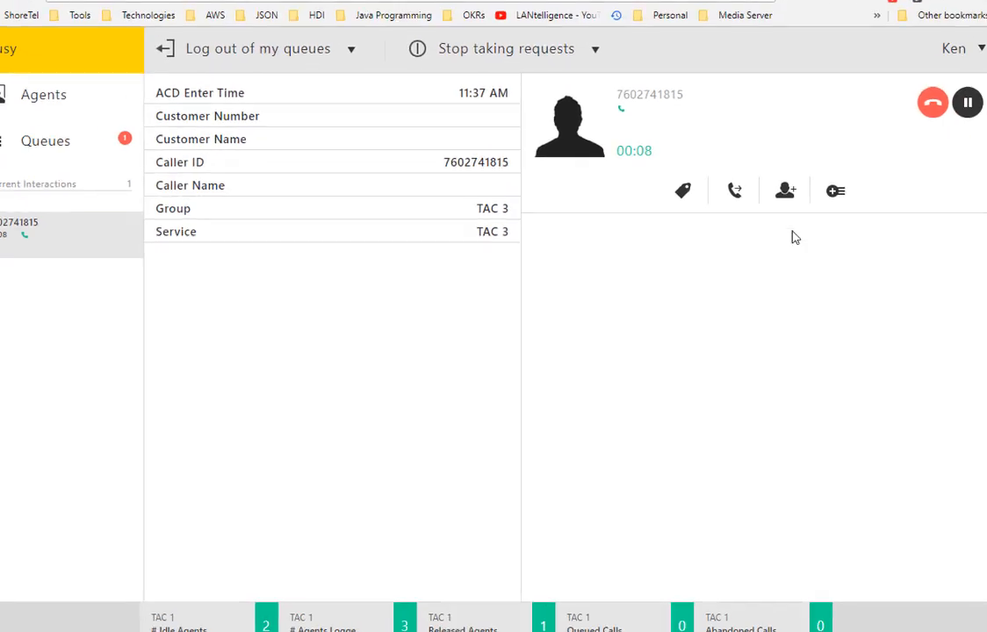
Step: Hang up with the 'Call back - busy' disposition and end wrap-up
click(932, 102)
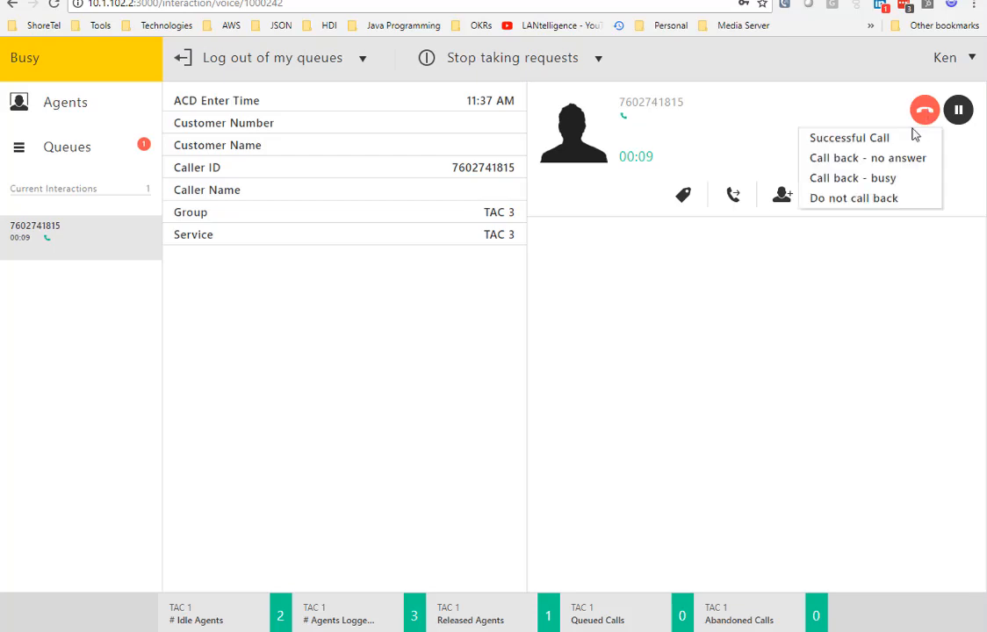
click(861, 179)
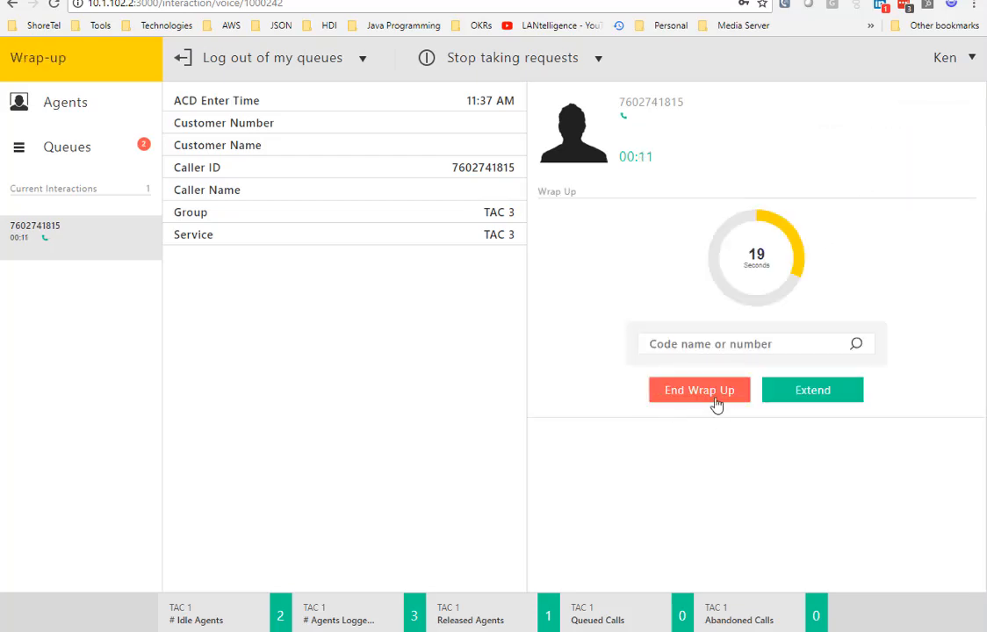
click(716, 399)
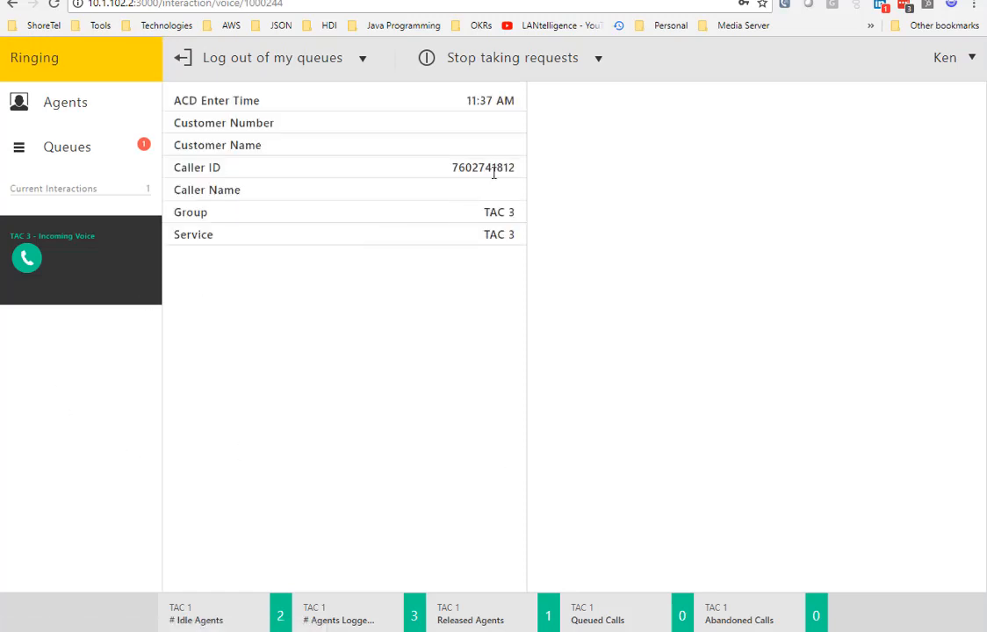
Step: Answer the next dialed call, end it as 'Successful Call', and finish wrap-up
click(26, 259)
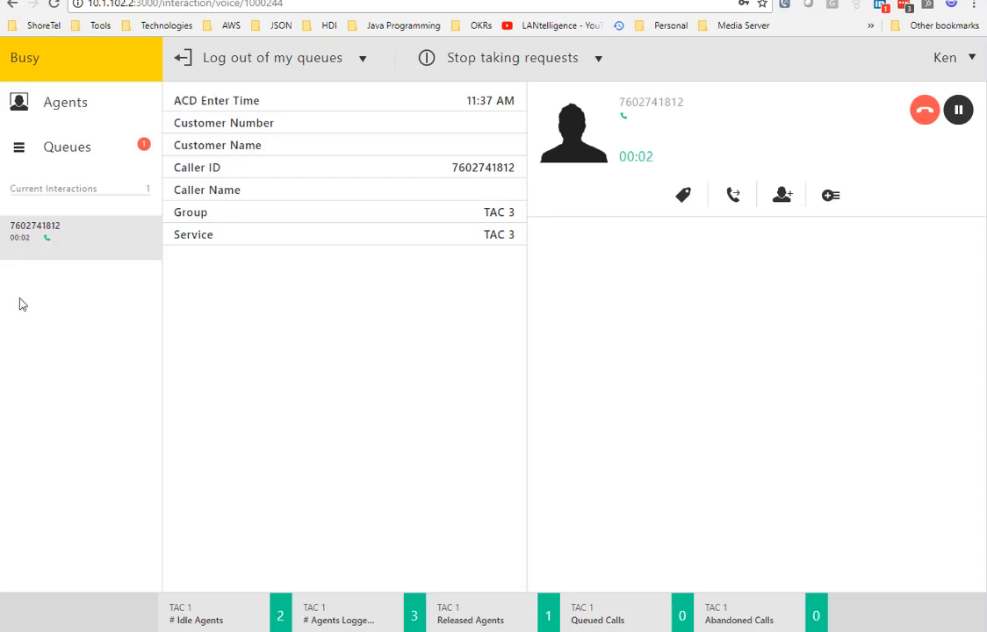
click(925, 110)
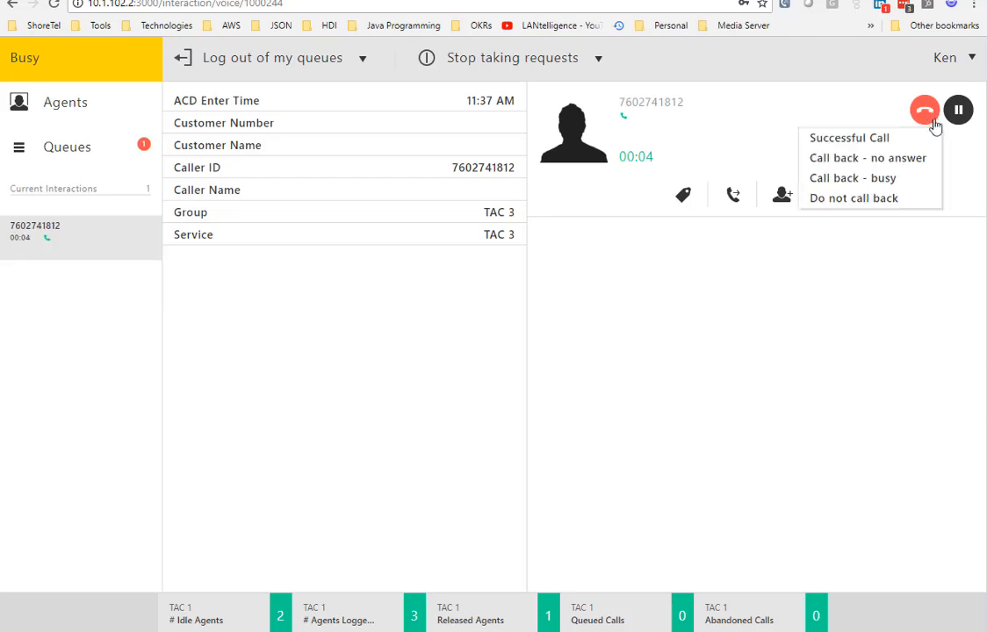
click(856, 140)
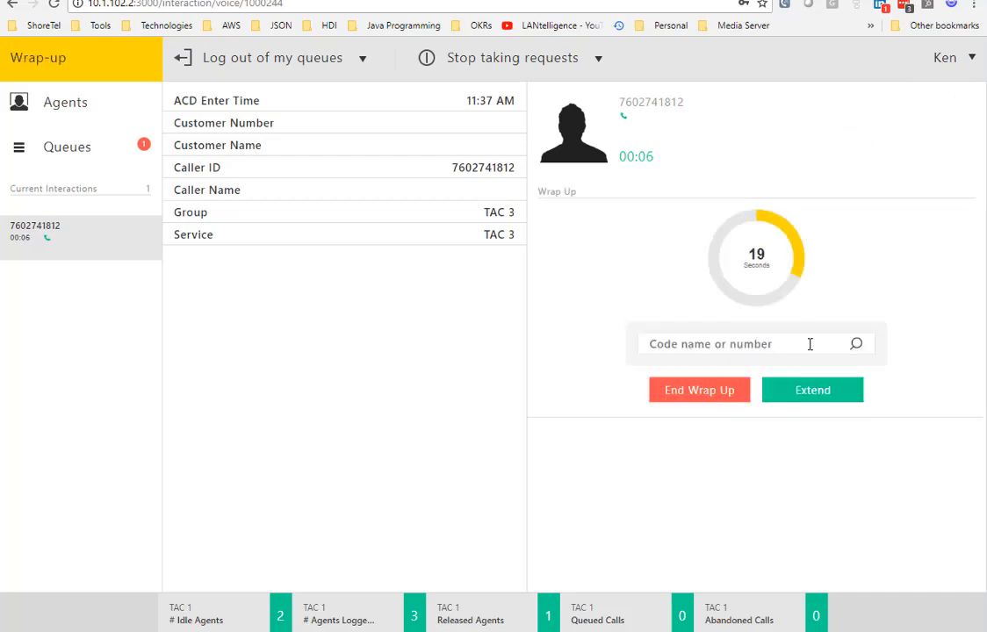
click(709, 396)
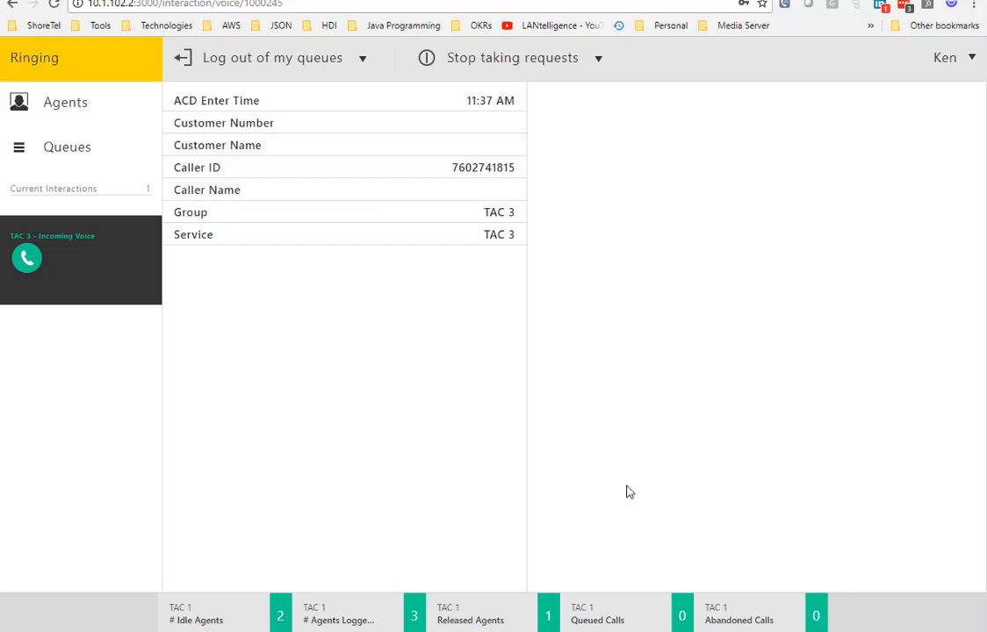
Step: Answer the following call, glance at the phone table, end it as 'Successful Call', and finish wrap-up
click(26, 257)
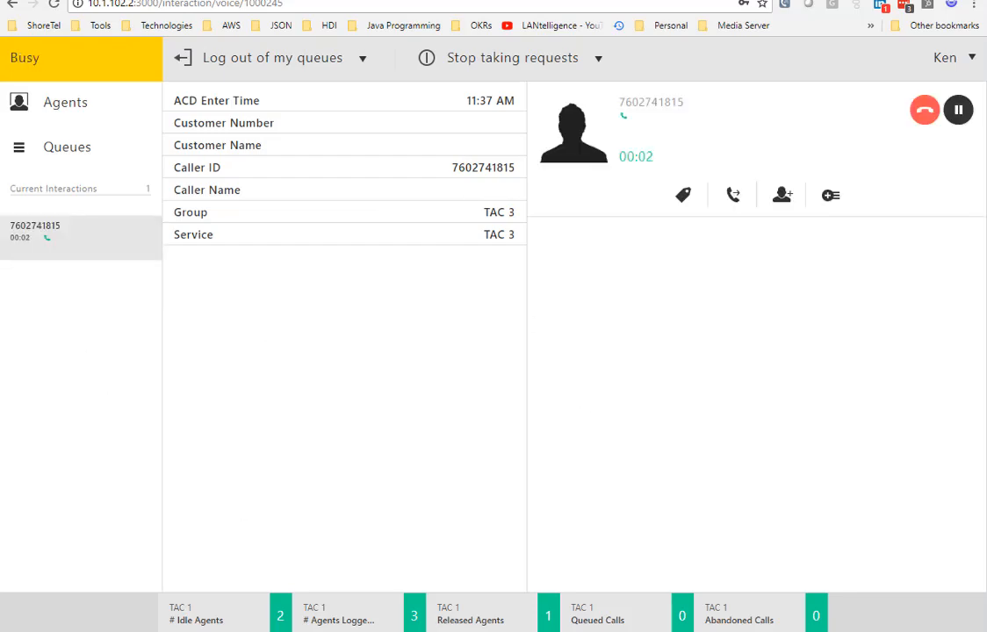
key(alt+Tab)
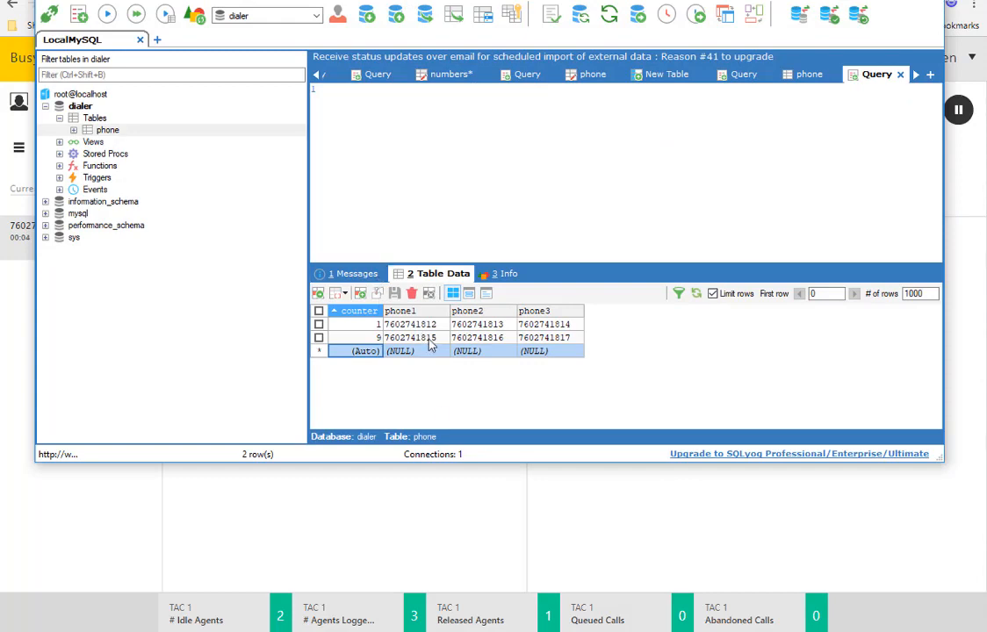
click(192, 489)
click(924, 110)
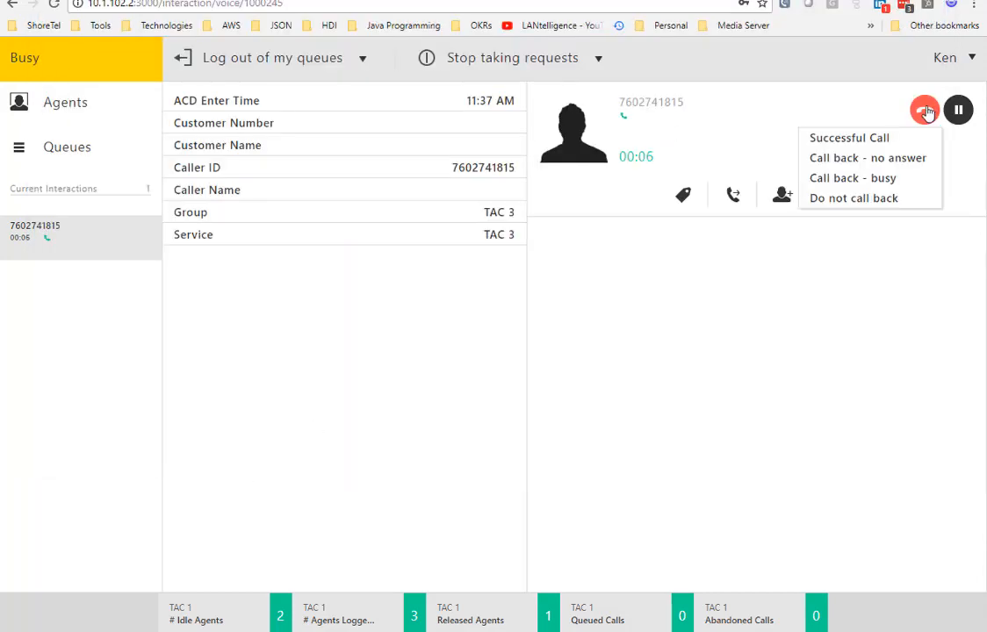
click(869, 140)
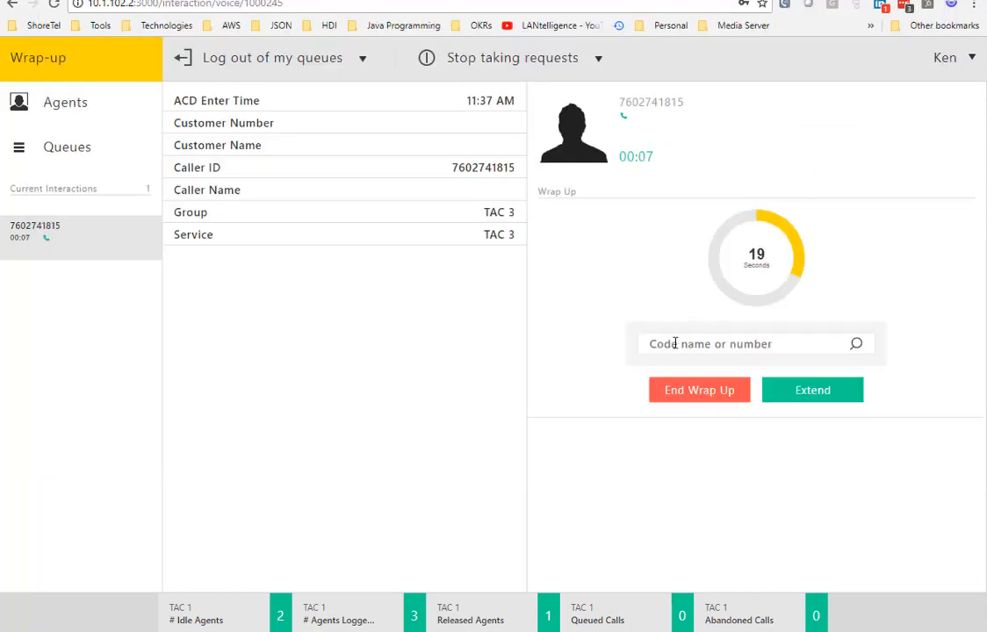
click(690, 390)
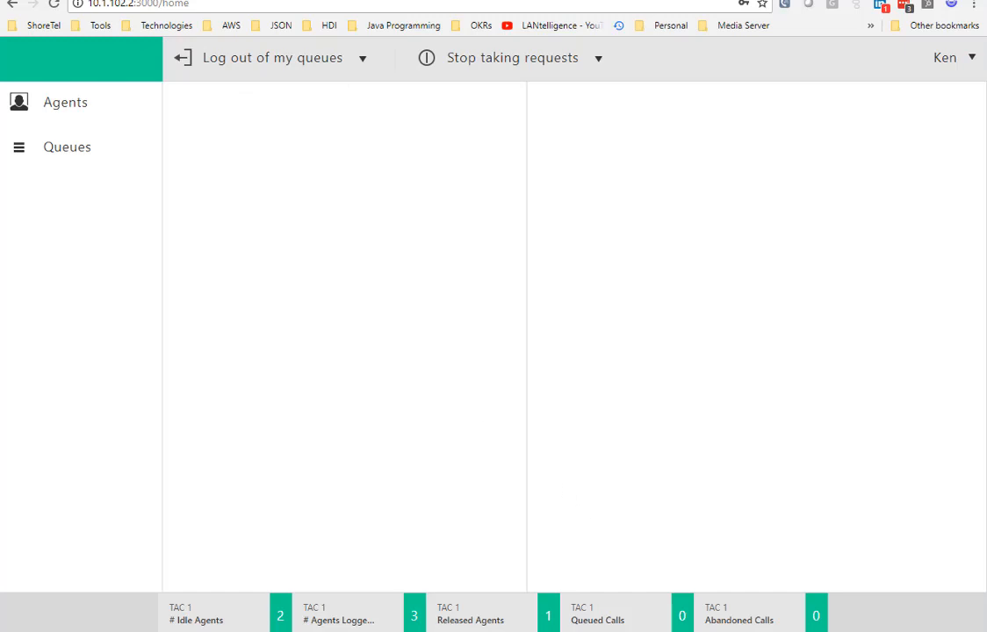
mouse_move(886, 631)
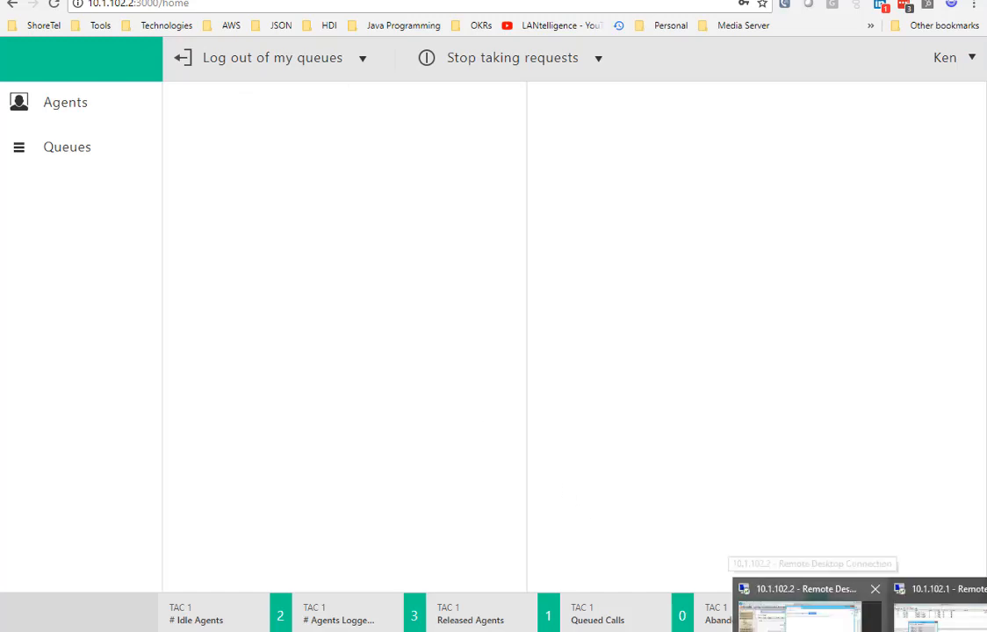
Step: In the remote Director session, refresh and check the Kenz dial list status (Active, ACTIVE_PAUSE)
click(799, 615)
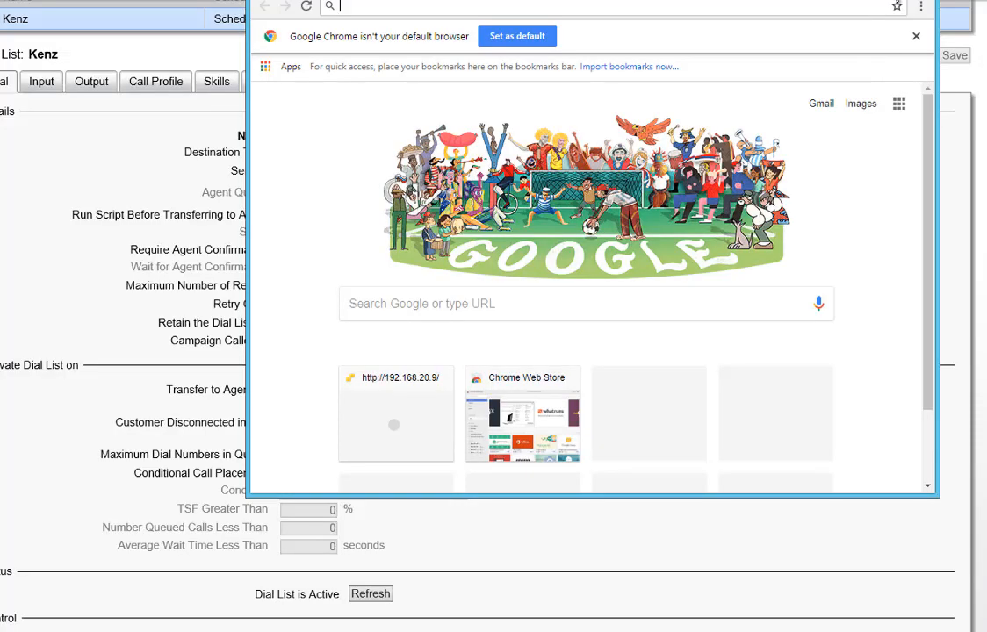
click(371, 594)
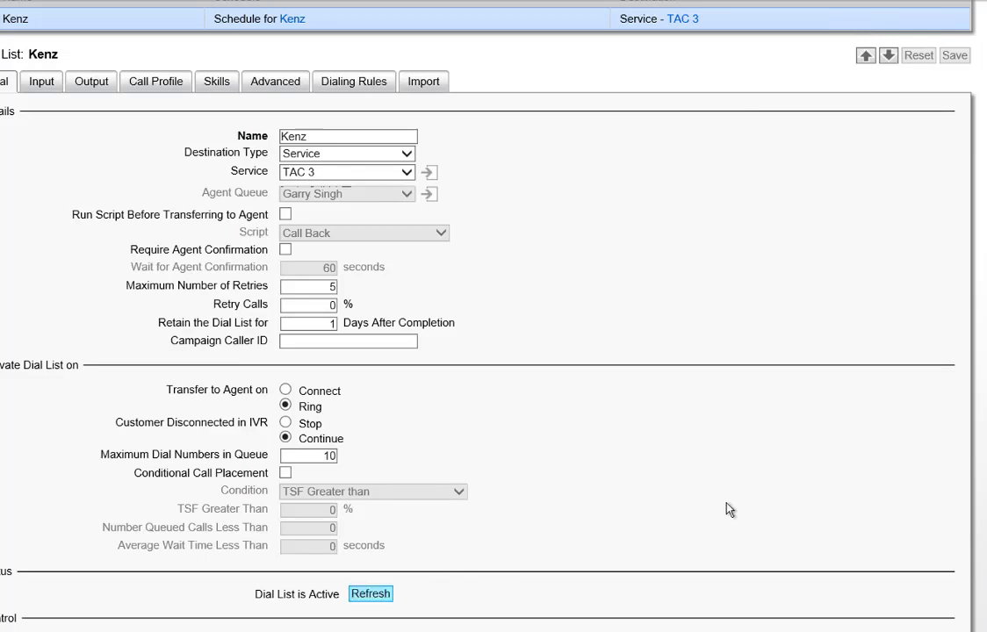
drag(253, 594, 333, 604)
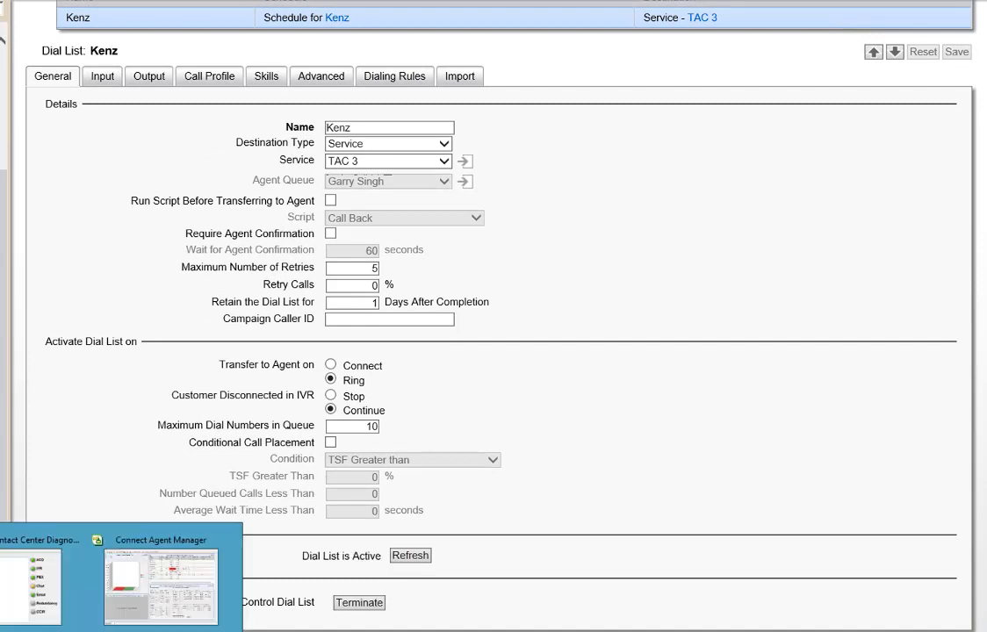
click(40, 509)
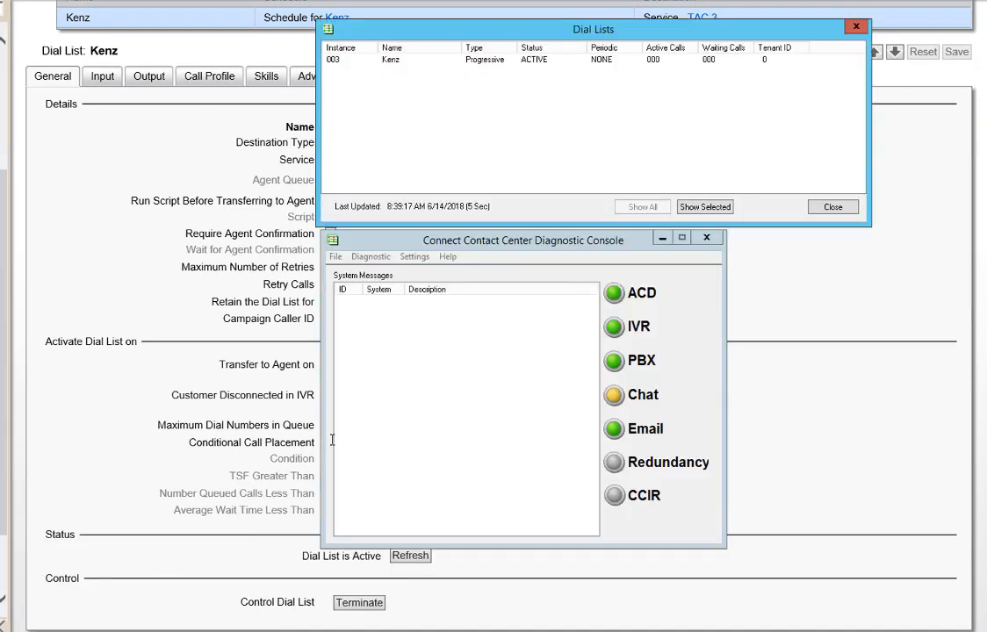
click(508, 60)
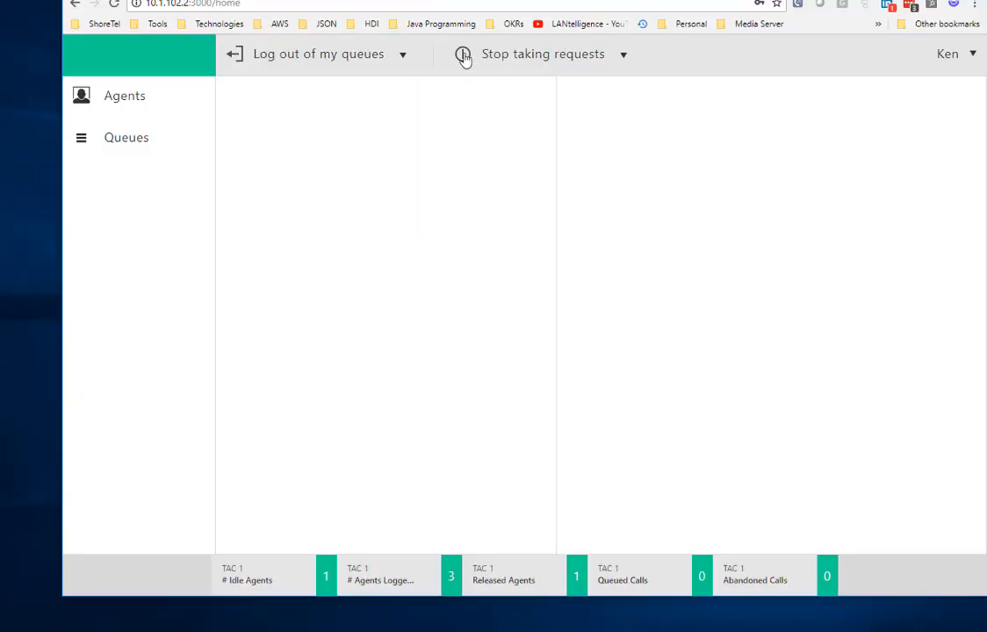
Step: Log the agent out of the queues and switch to the SQLyog window
click(233, 56)
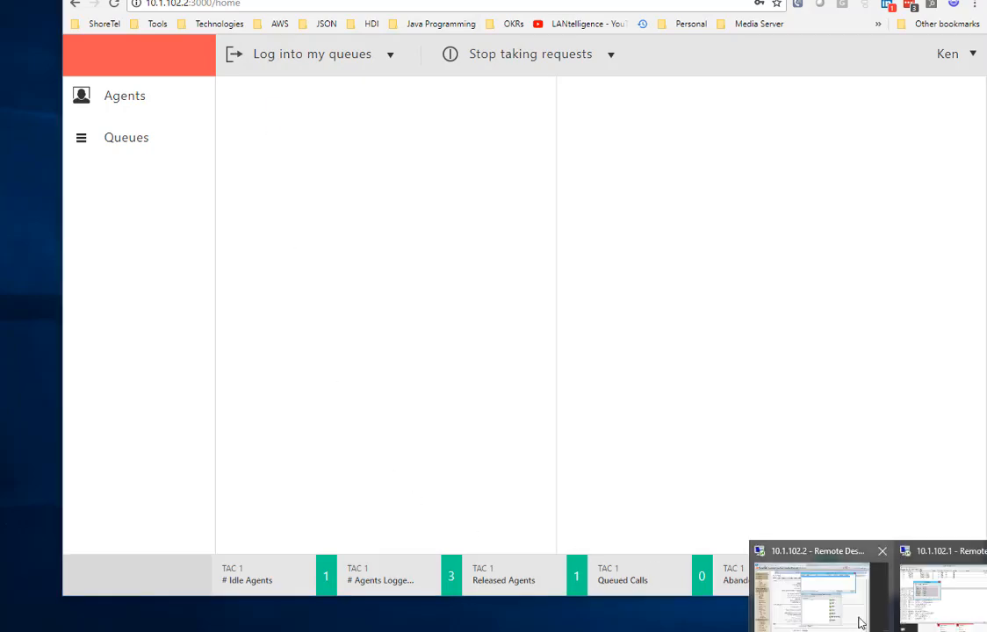
click(860, 621)
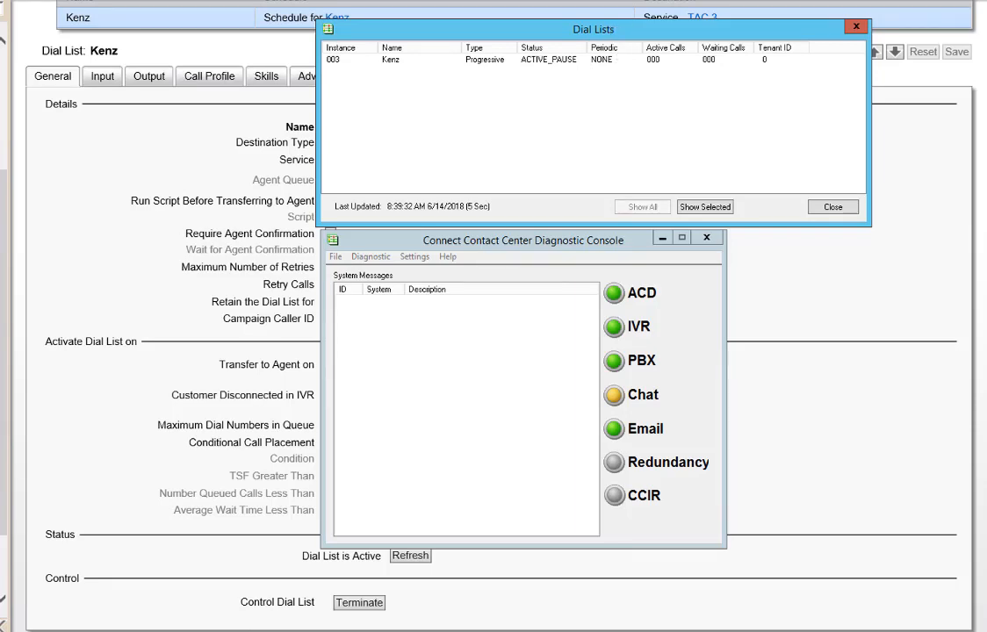
key(alt+Tab)
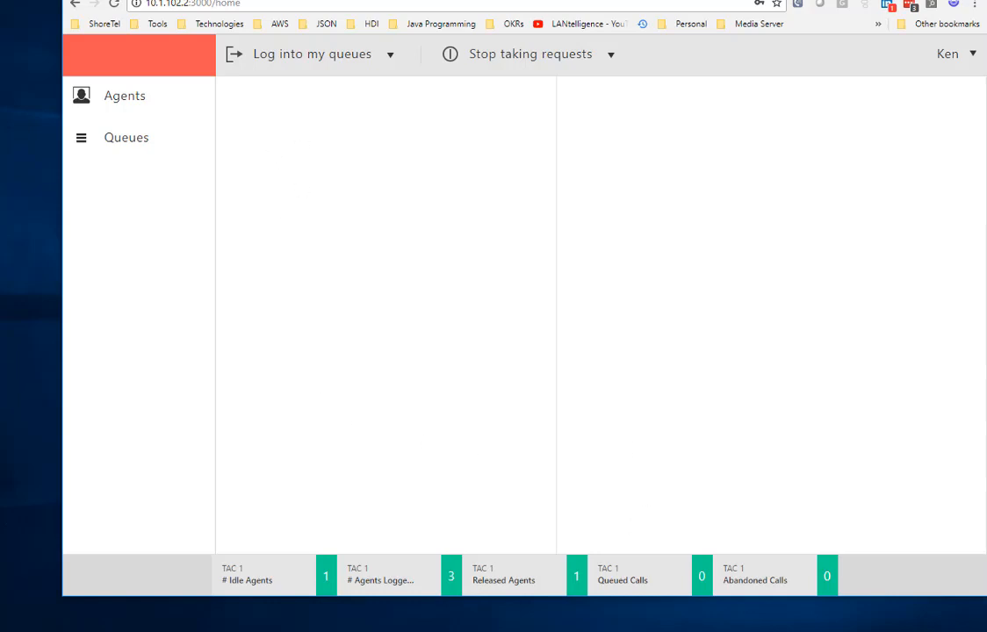
key(alt+Tab)
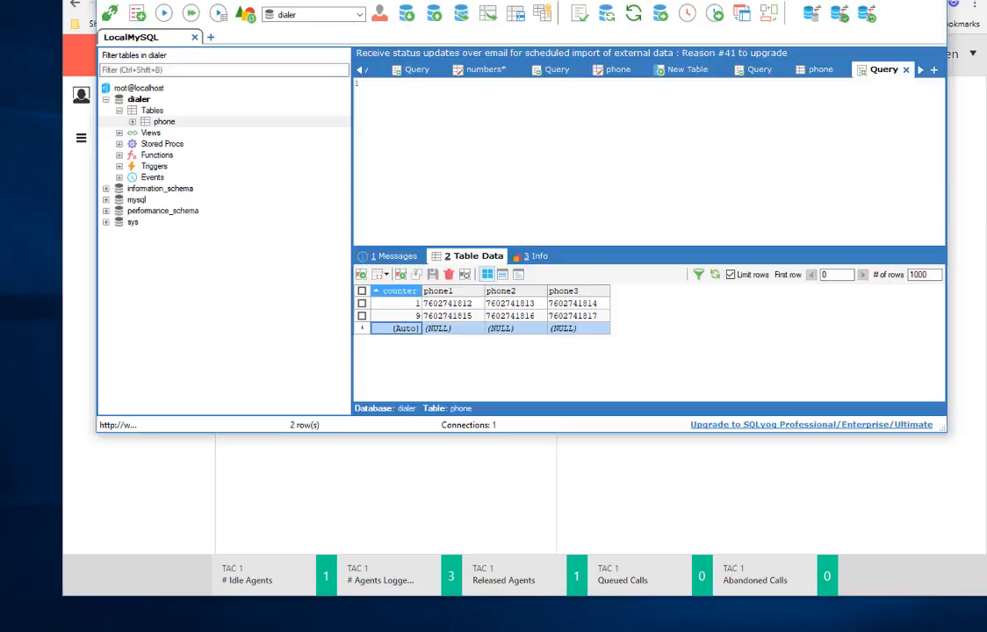
click(443, 328)
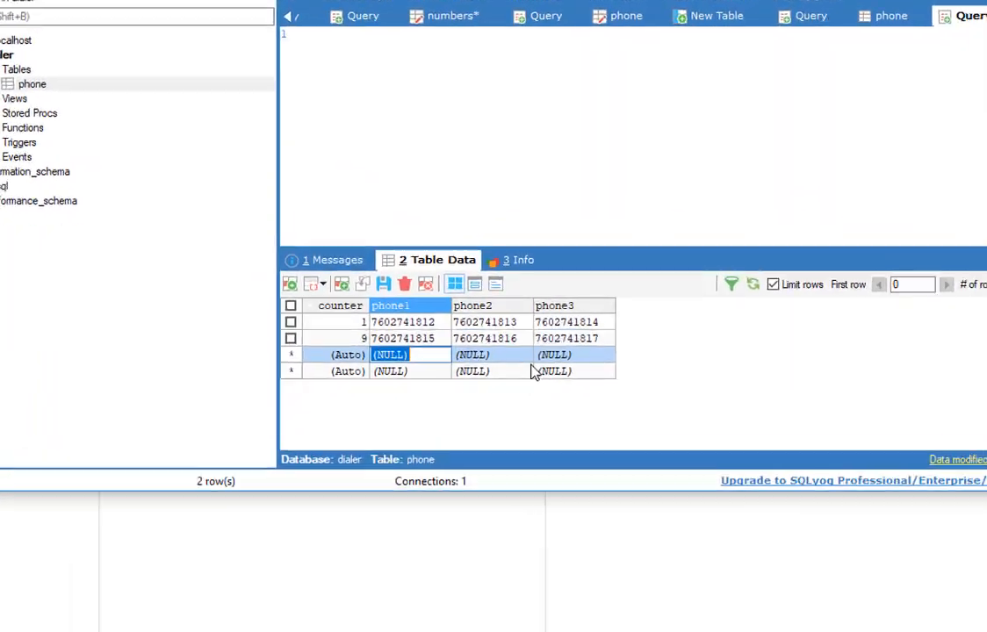
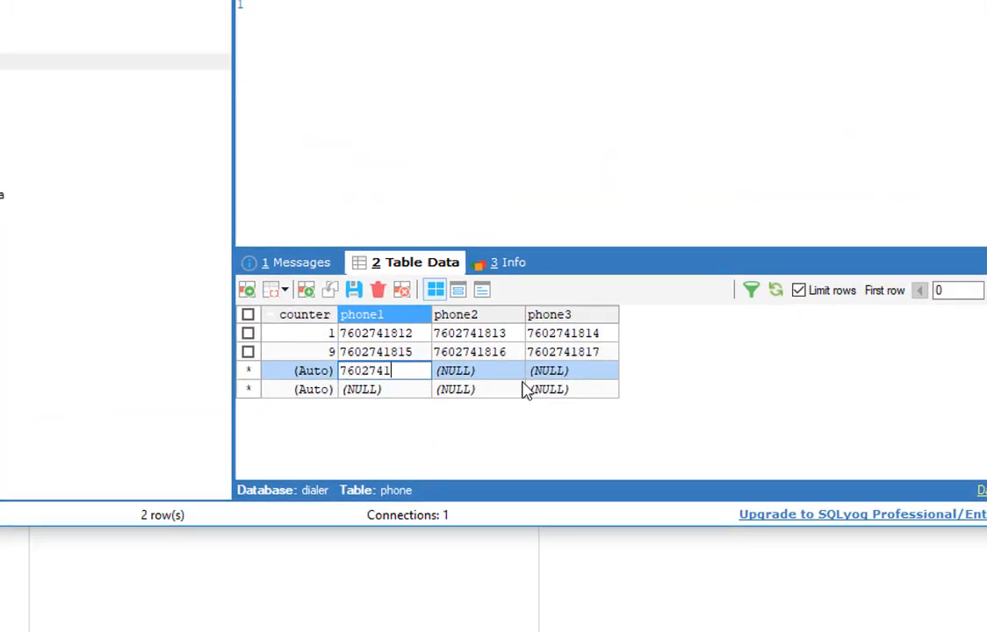
click(505, 391)
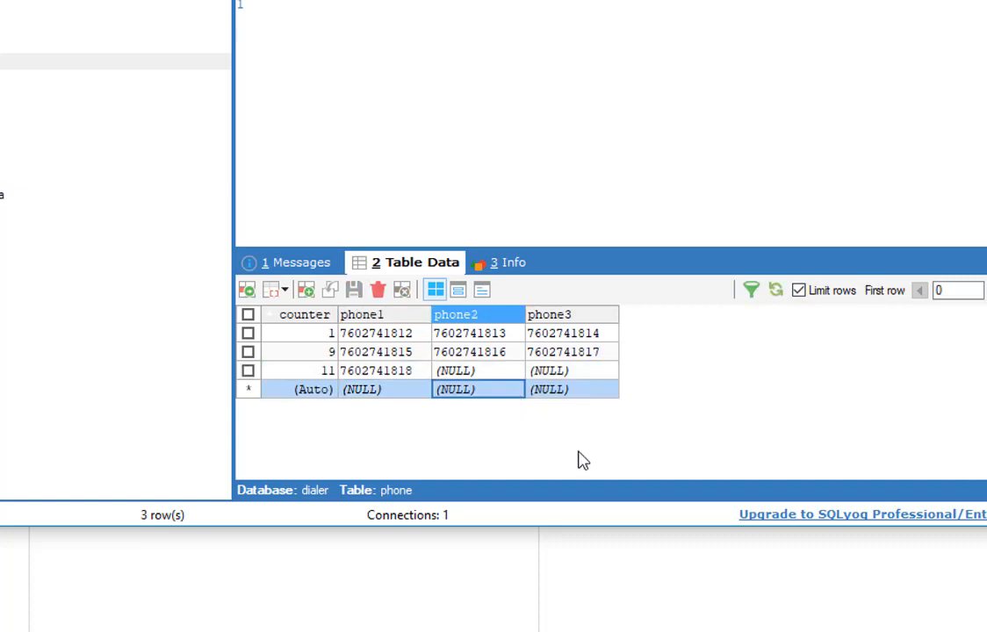
click(348, 373)
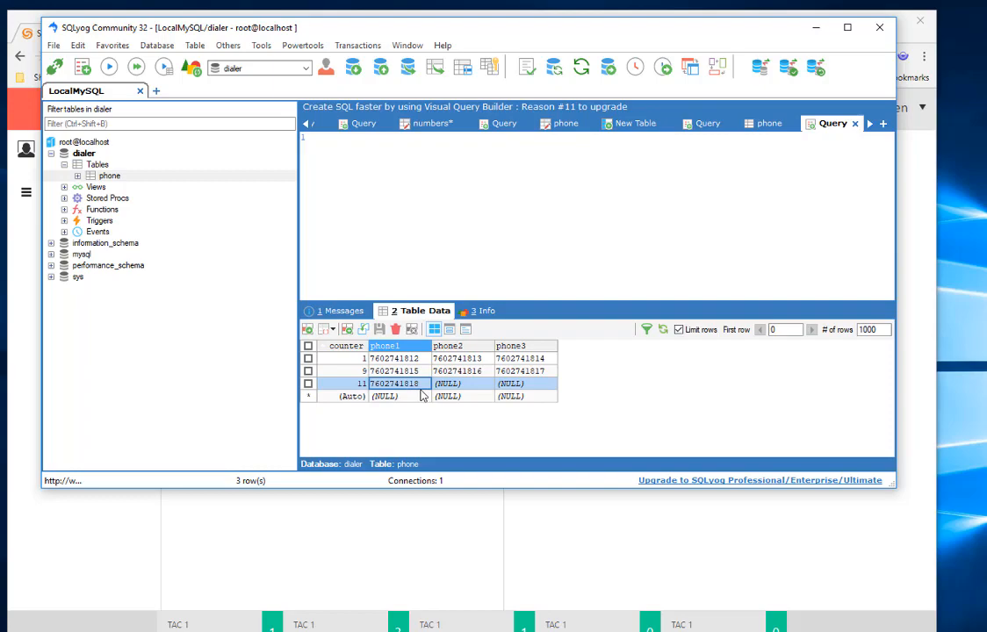
Step: Switch to the Chrome agent page and log the agent into their queues
click(378, 560)
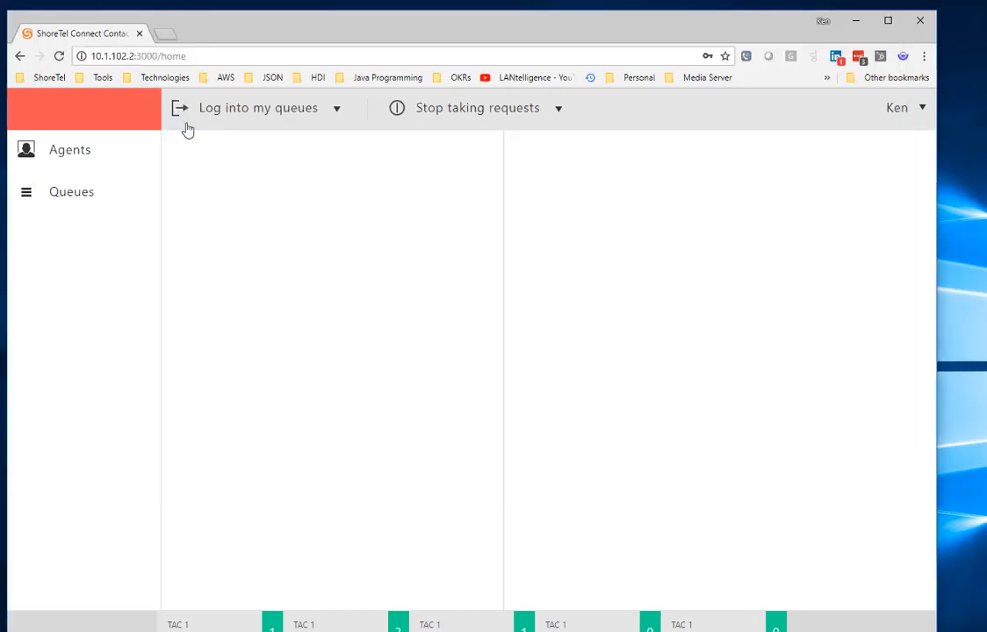
key(alt+Tab)
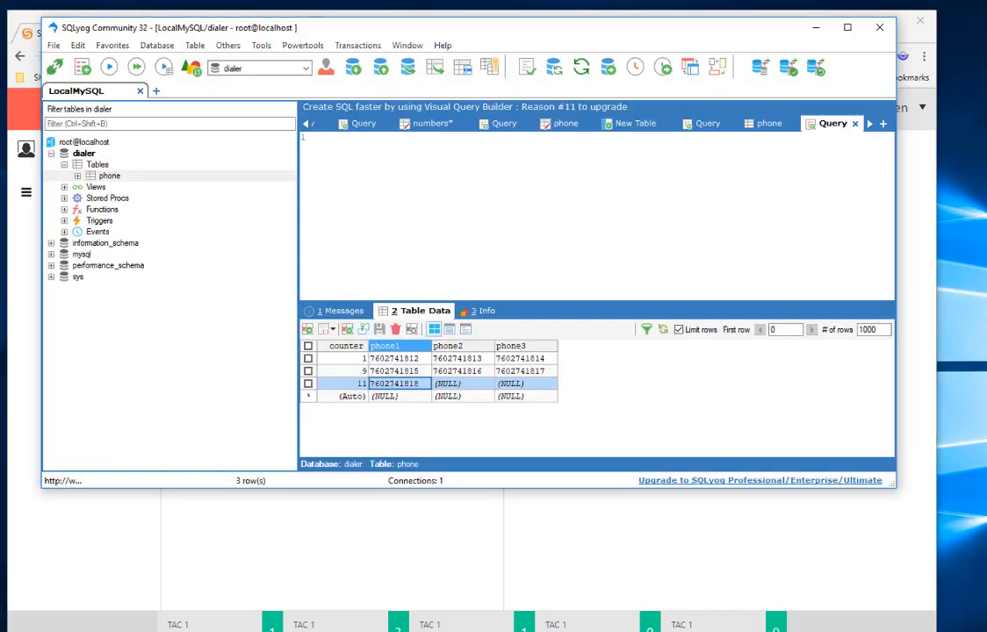
click(209, 505)
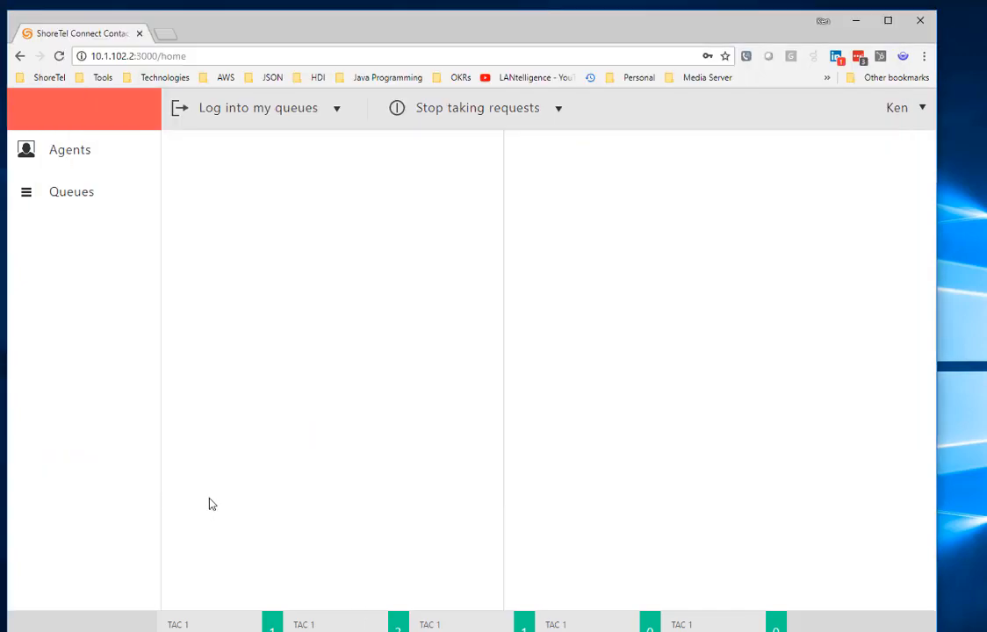
click(174, 108)
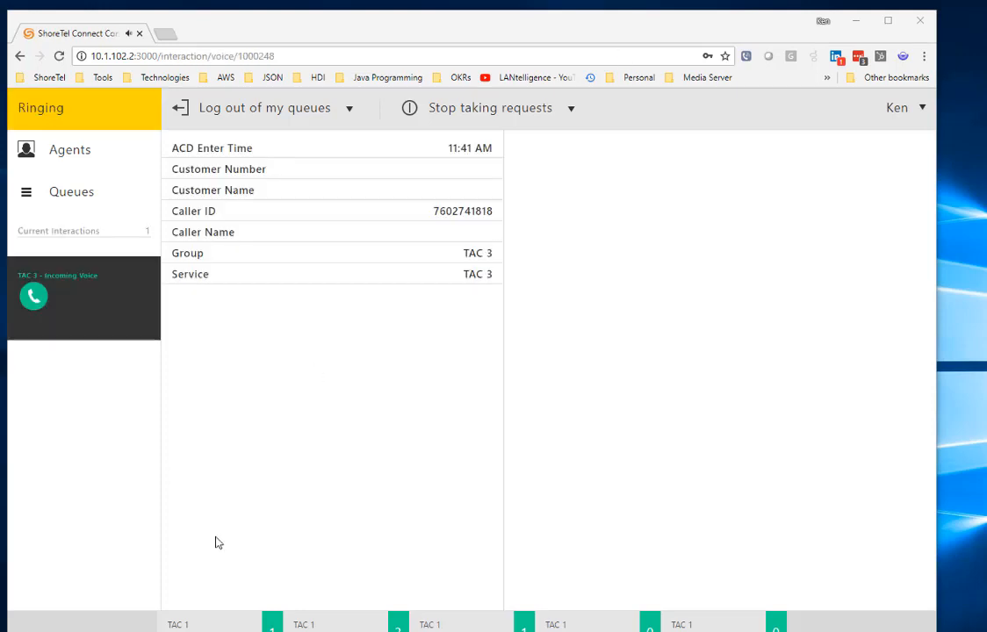
click(35, 296)
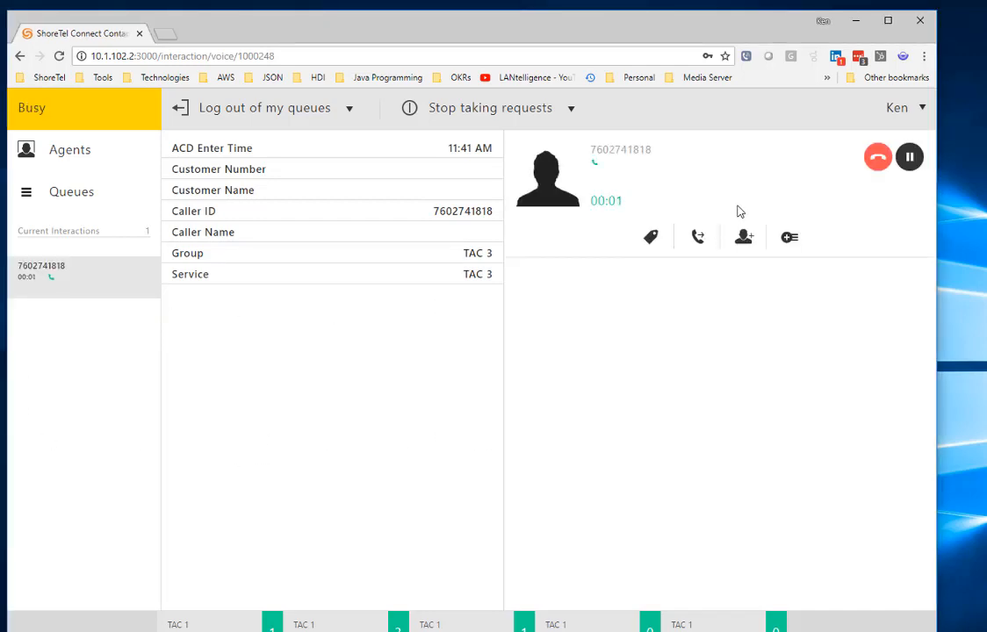
click(877, 157)
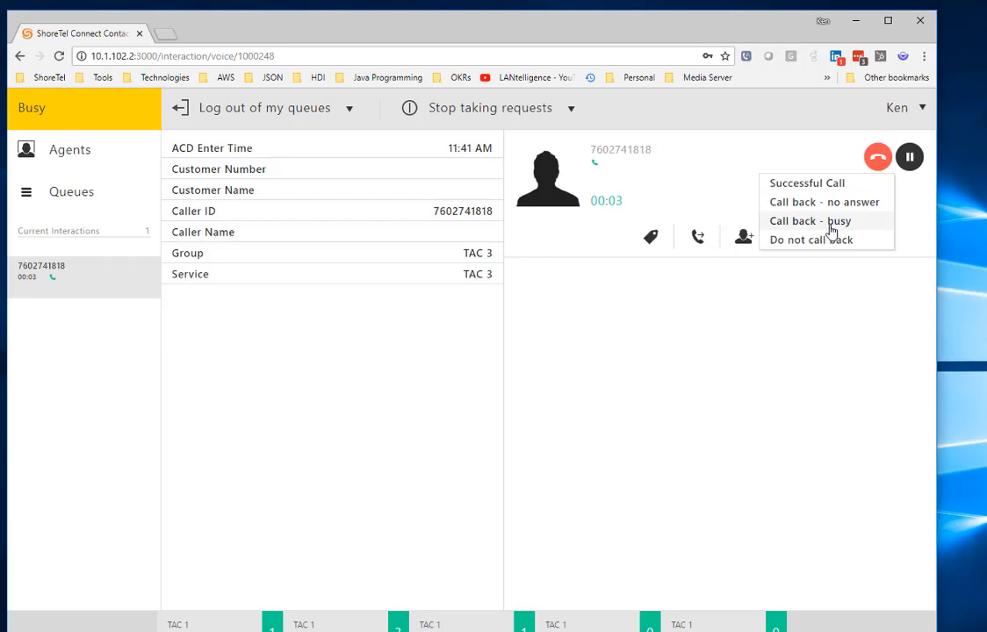
click(832, 223)
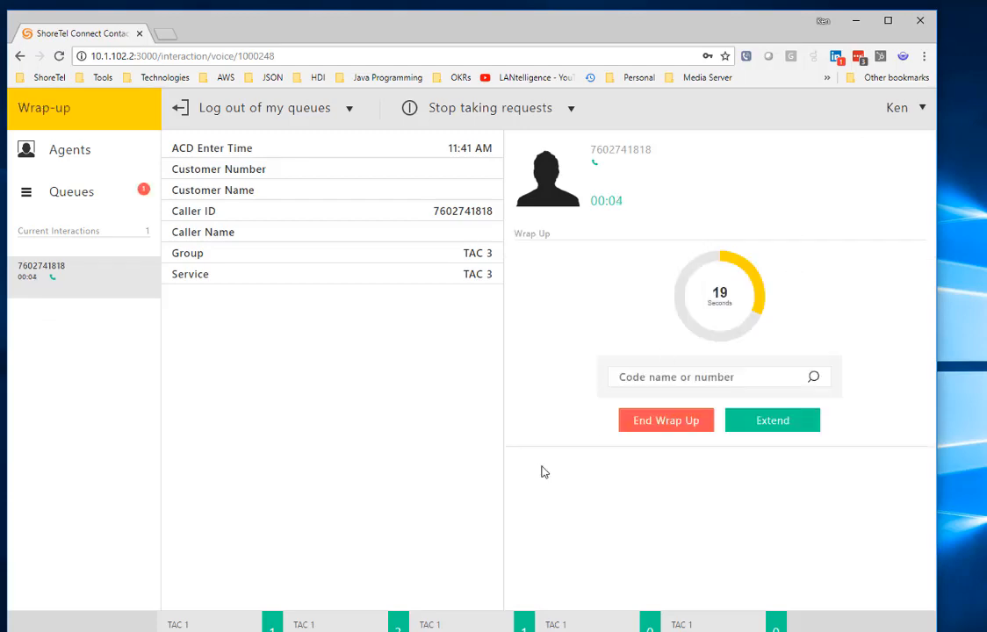
click(678, 423)
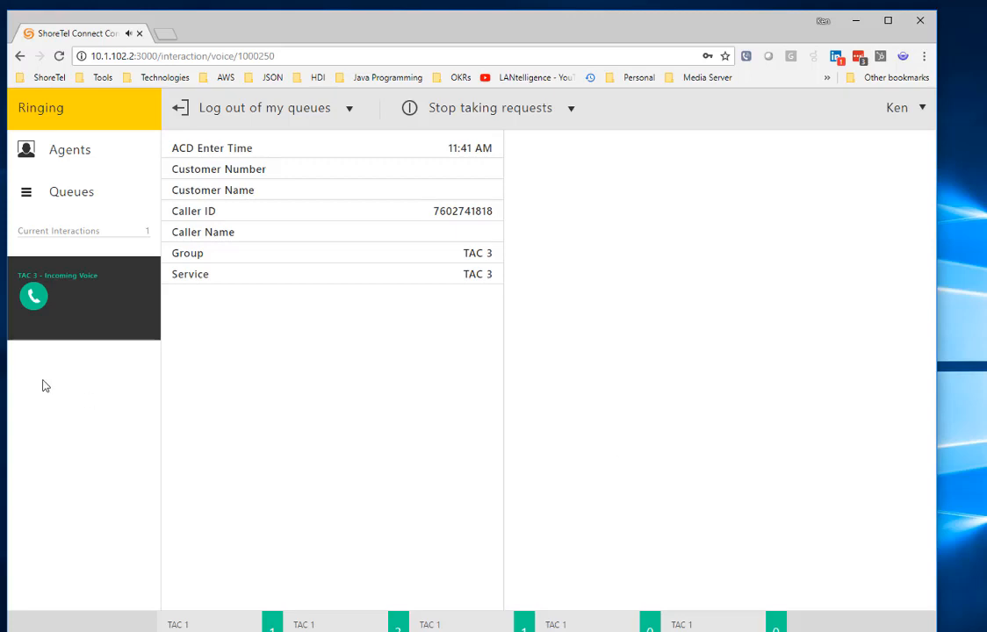
click(32, 297)
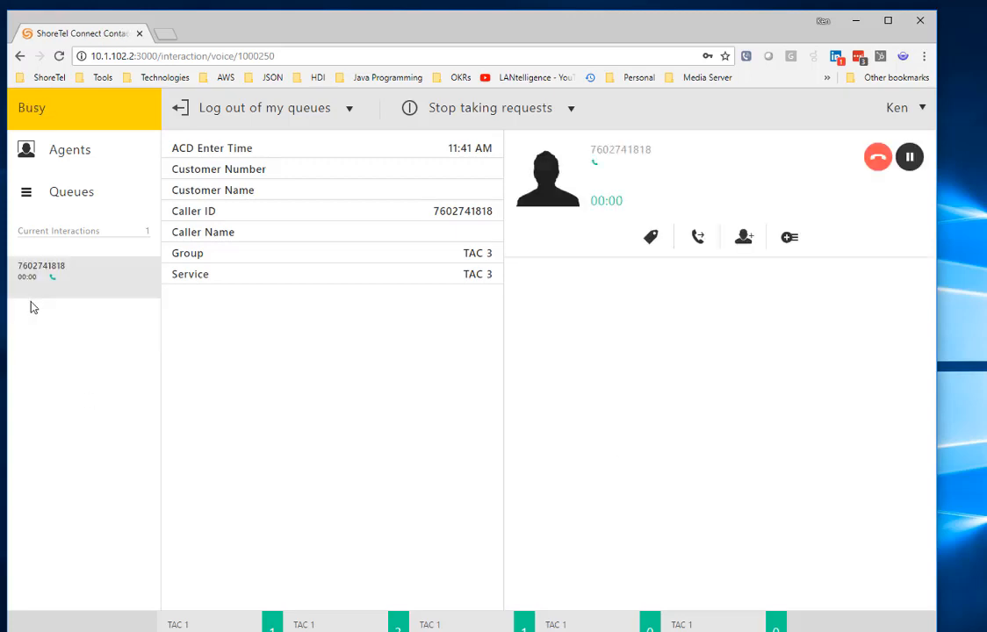
mouse_move(878, 156)
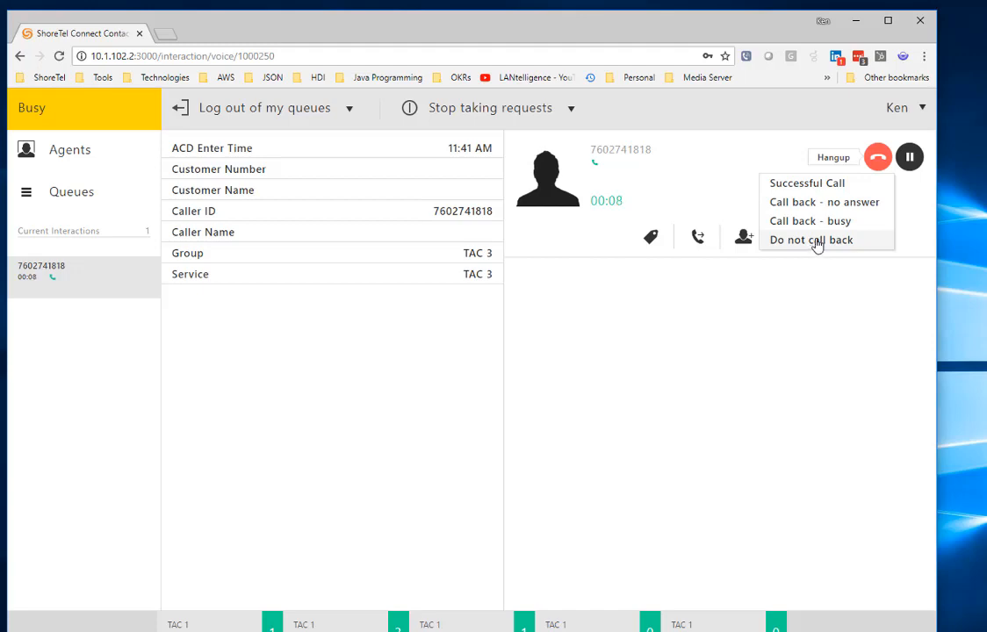
click(806, 189)
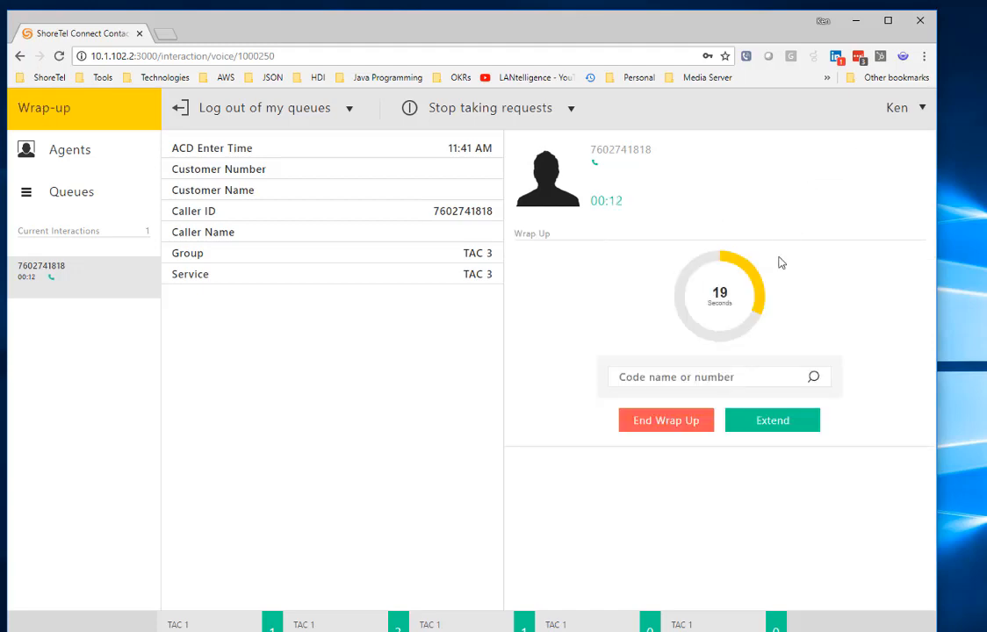
click(672, 427)
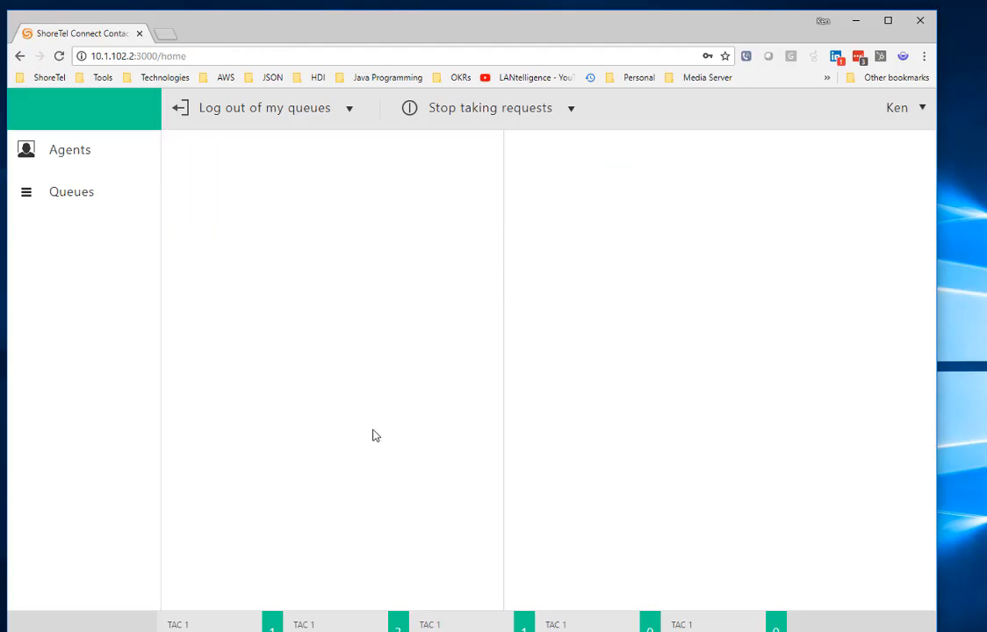
key(alt+Tab)
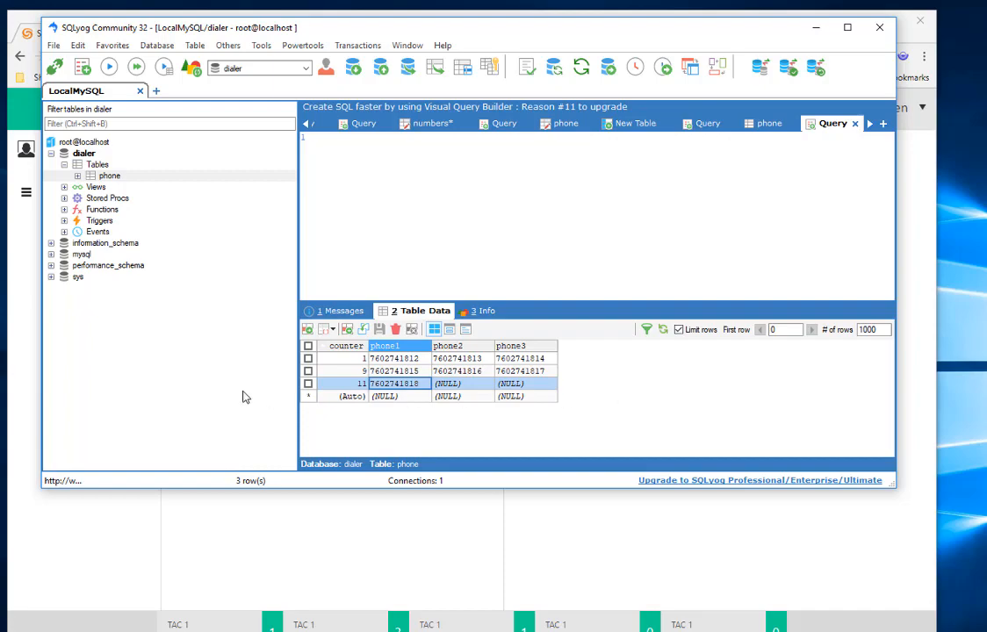
click(570, 526)
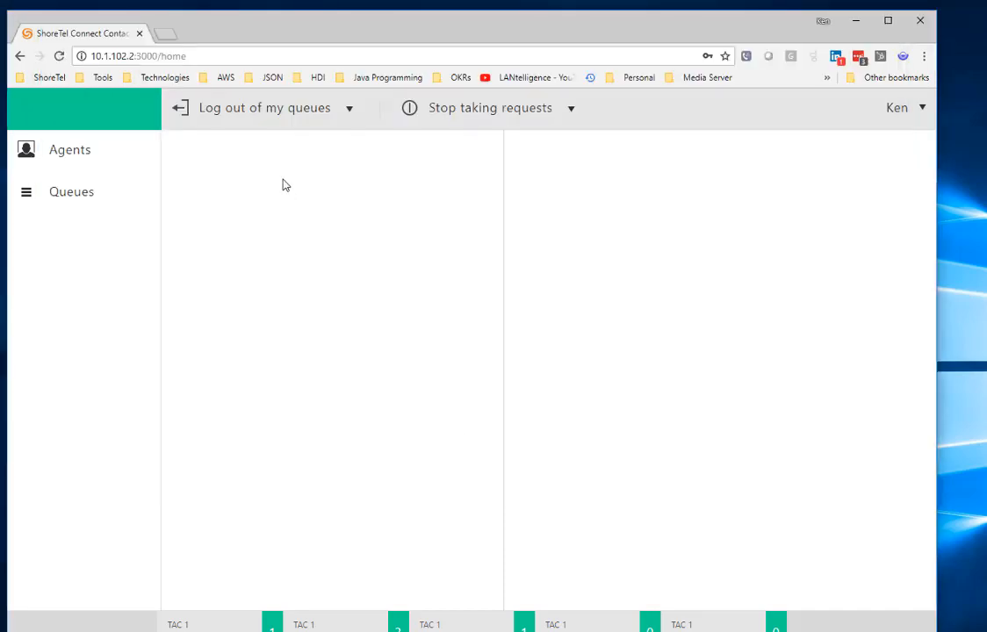
drag(332, 29, 308, 14)
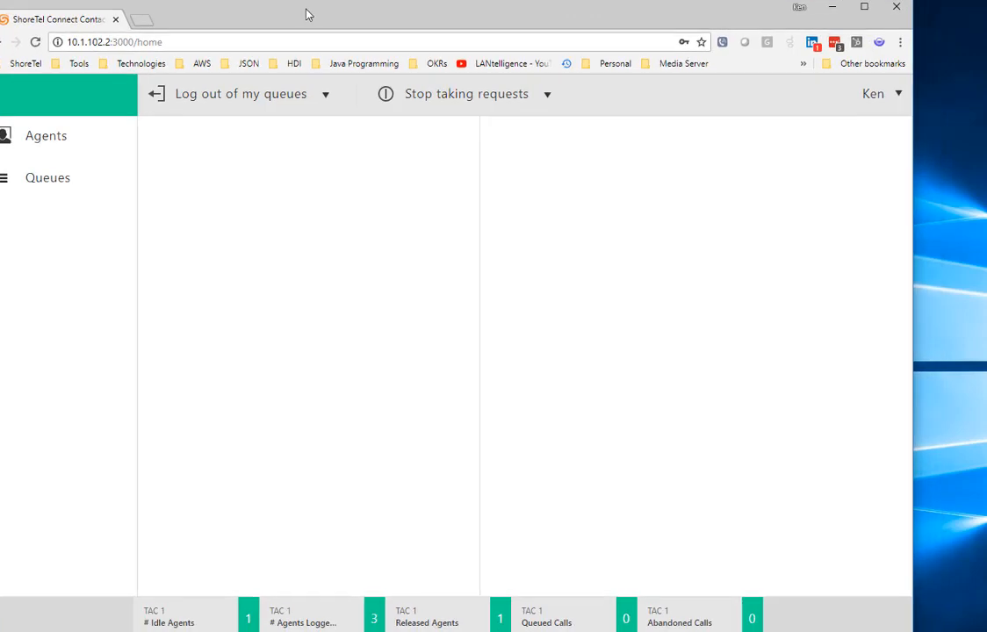